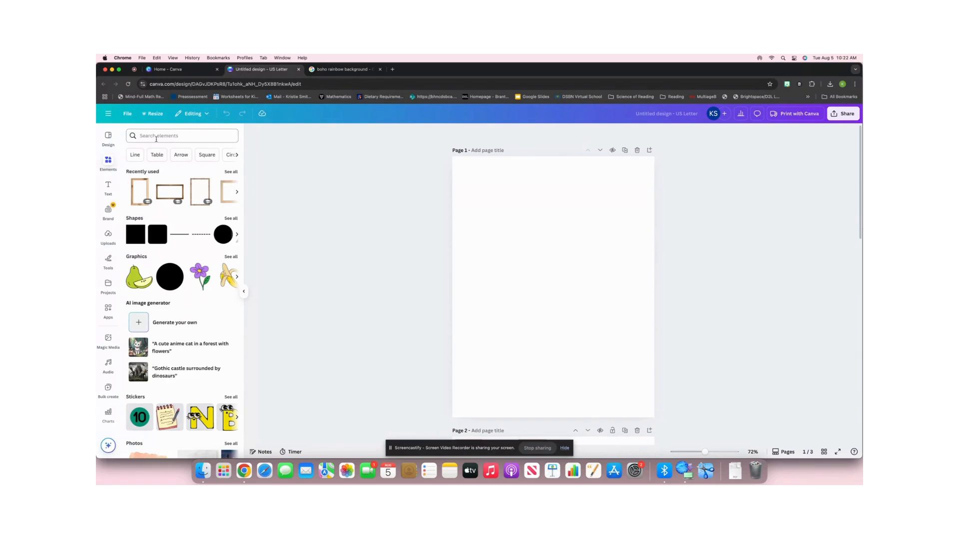
Search the elements for "letter frames C", show all matching frames, and add the first bold C frame to page 1.
left_click(156, 139)
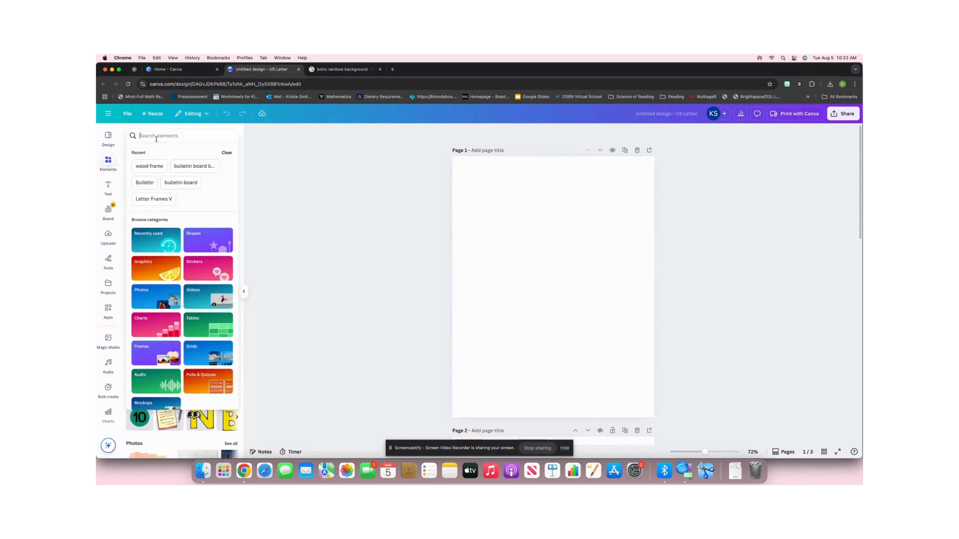
type("letter")
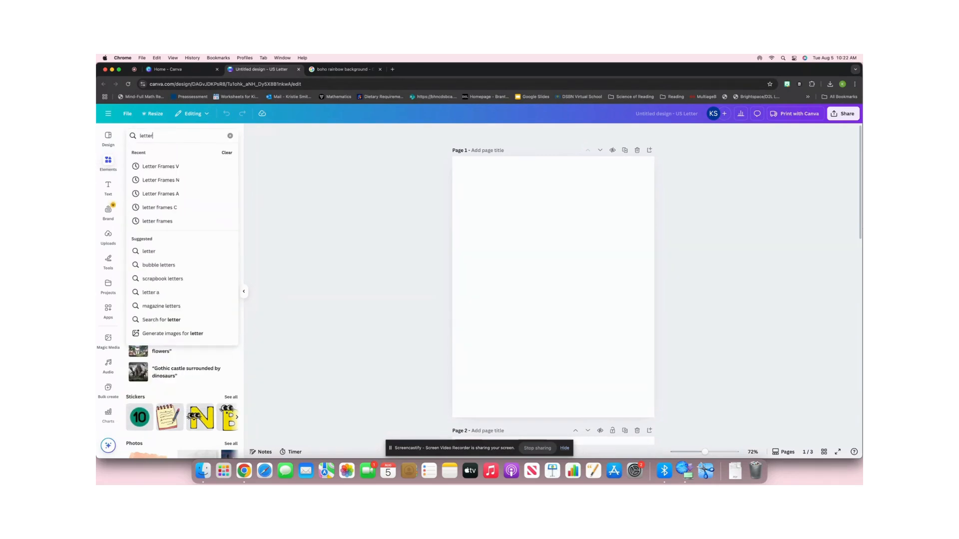
type(" frames")
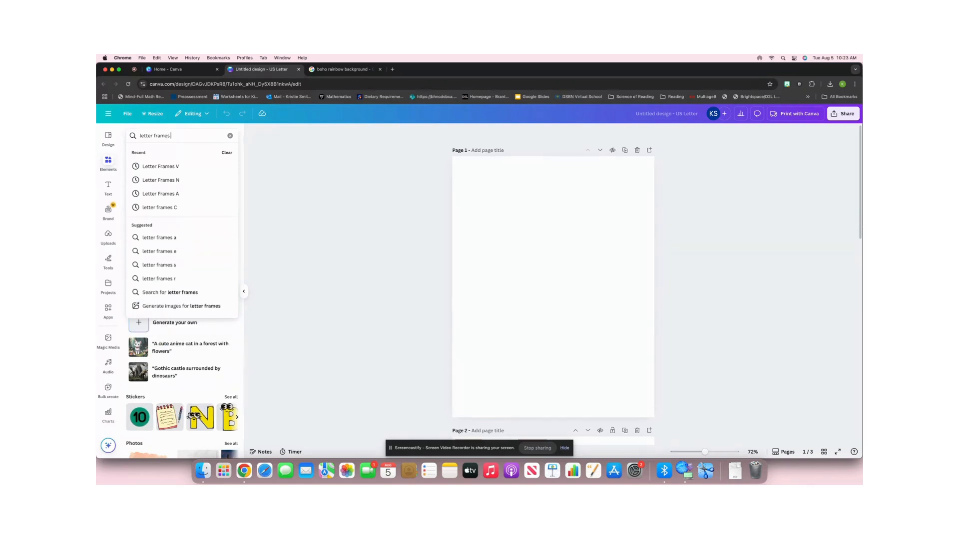
type("C")
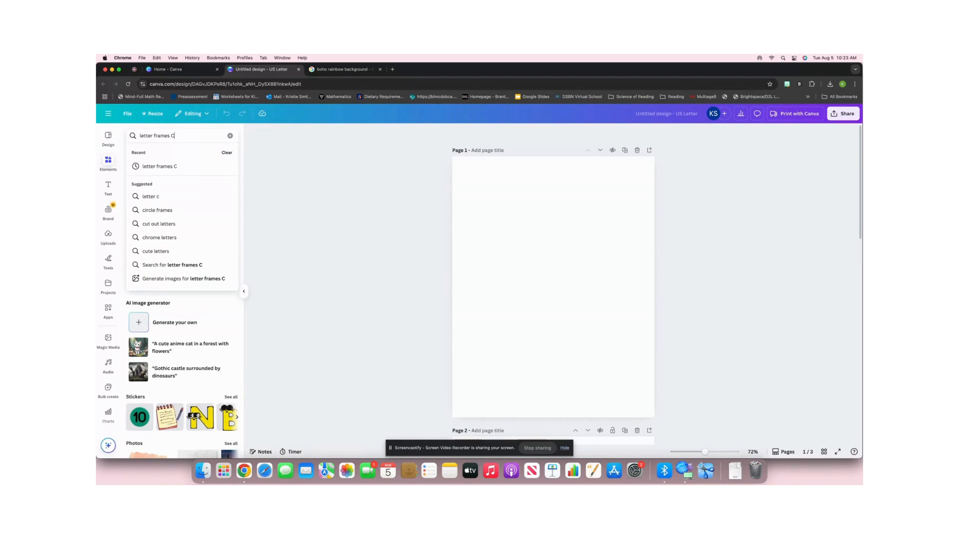
key("Return")
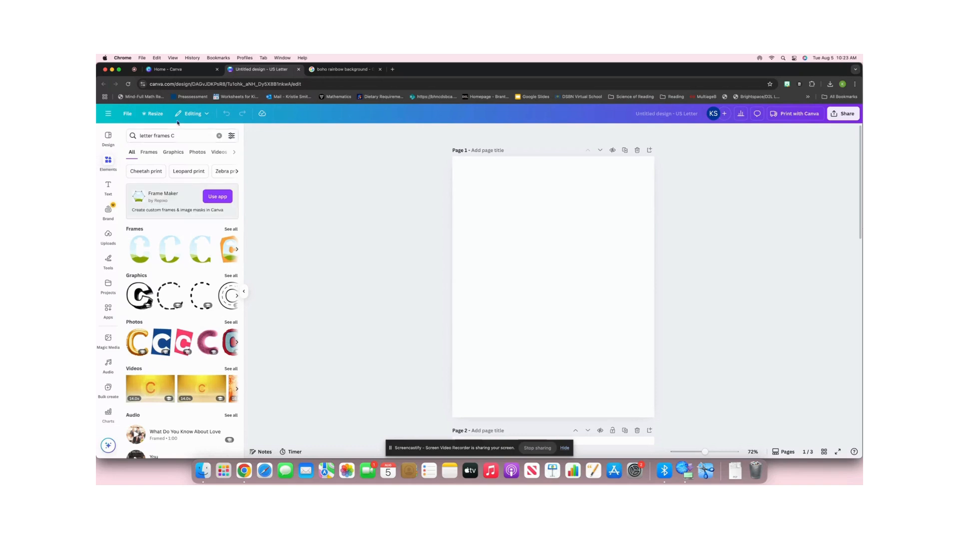
left_click(230, 230)
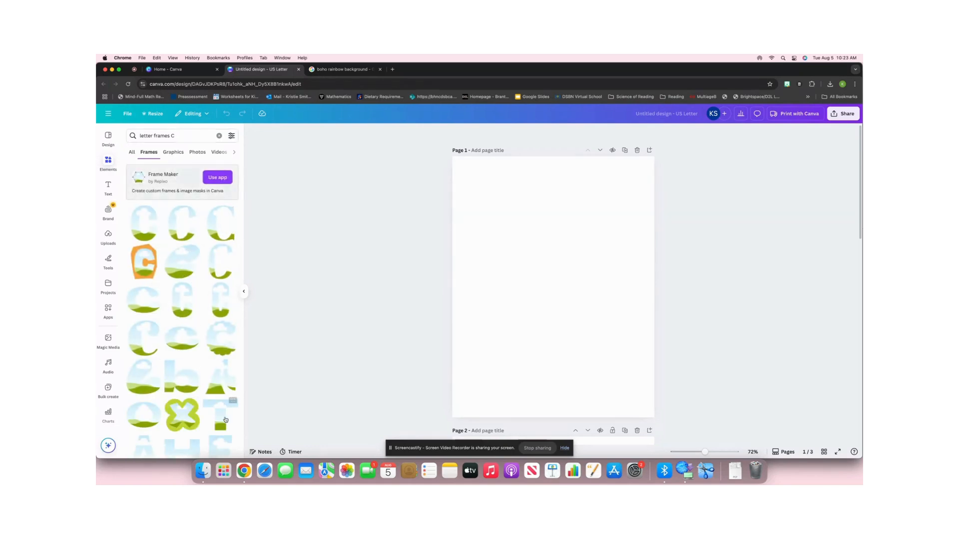
left_click(152, 219)
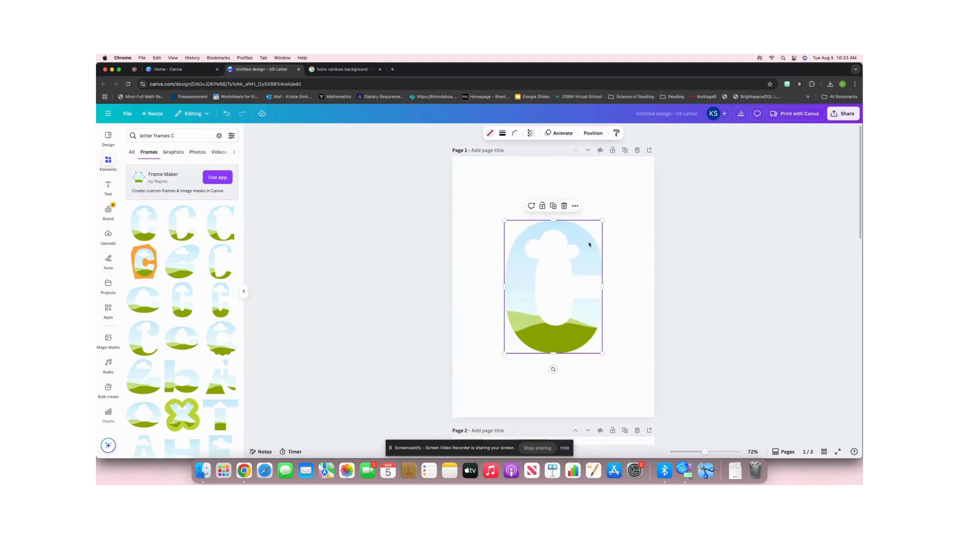
Move the C frame toward the upper part of page 1 and set its height to 6 in.
left_click_drag(588, 244, 577, 220)
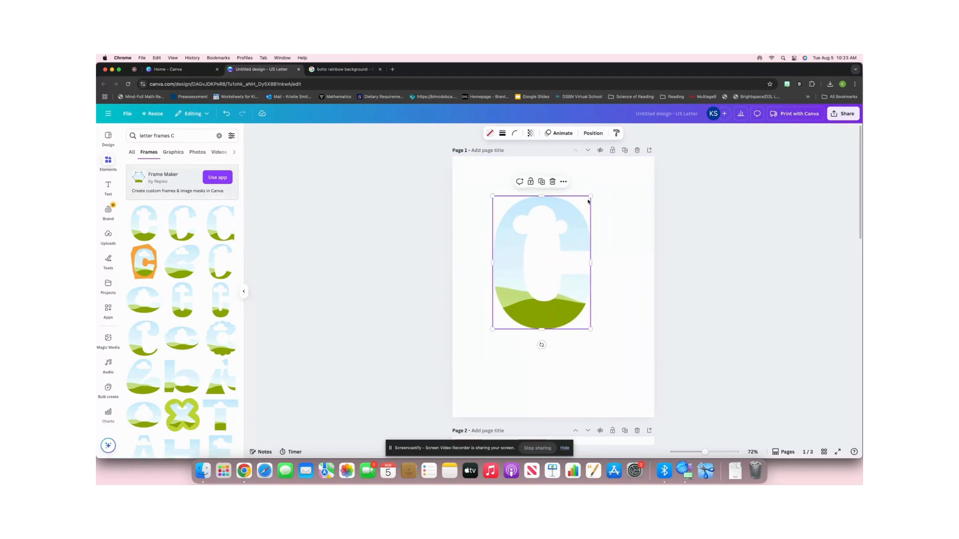
left_click_drag(591, 196, 591, 195)
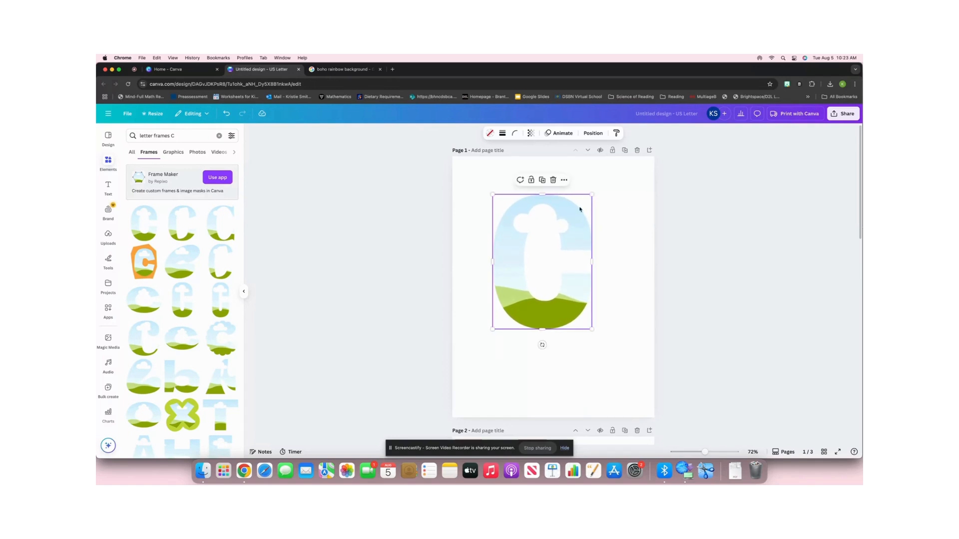
left_click(592, 134)
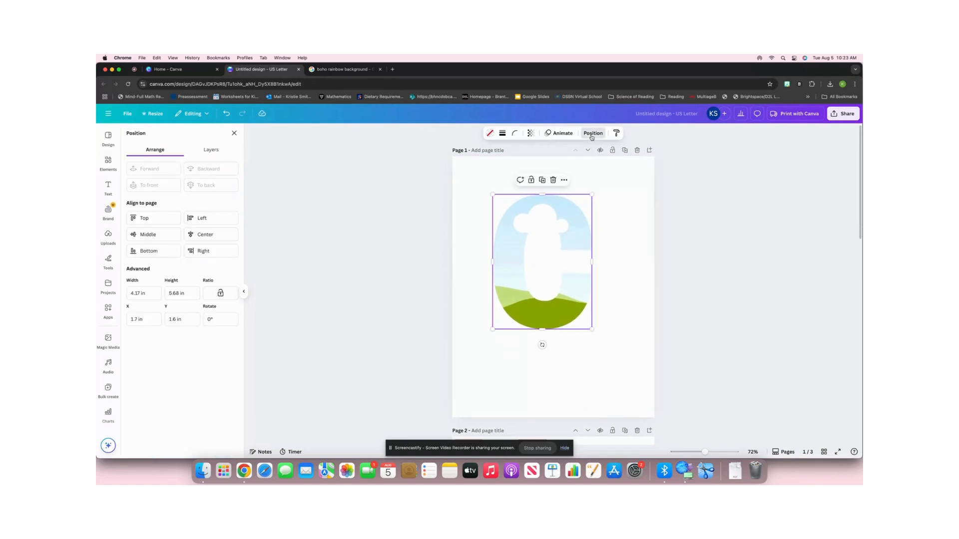
left_click(183, 293)
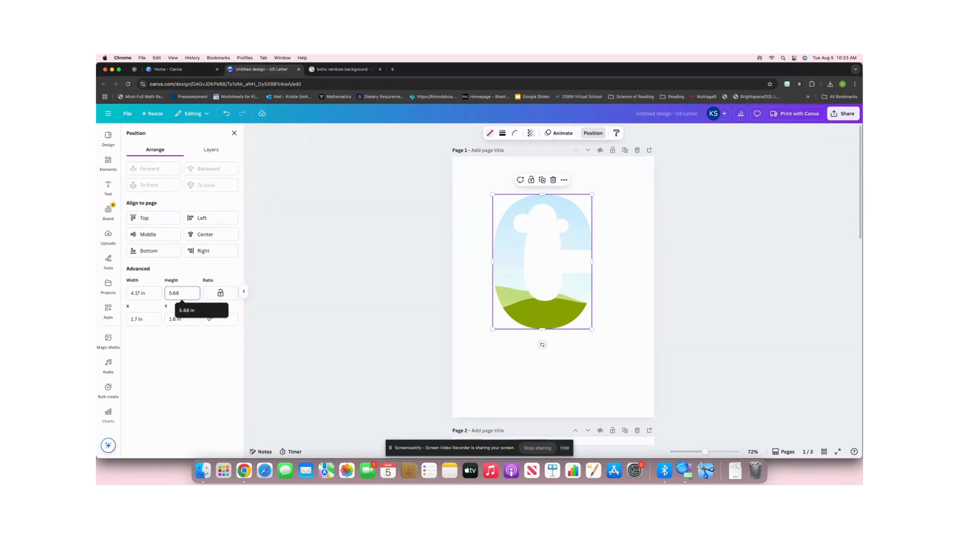
key("BackSpace")
key("BackSpace")
key("BackSpace")
key("BackSpace")
type("6")
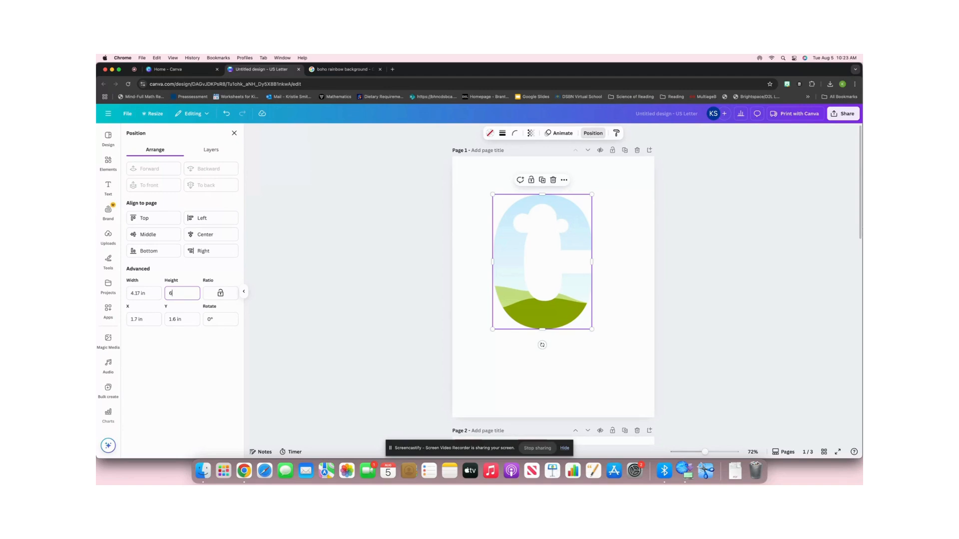
key("Return")
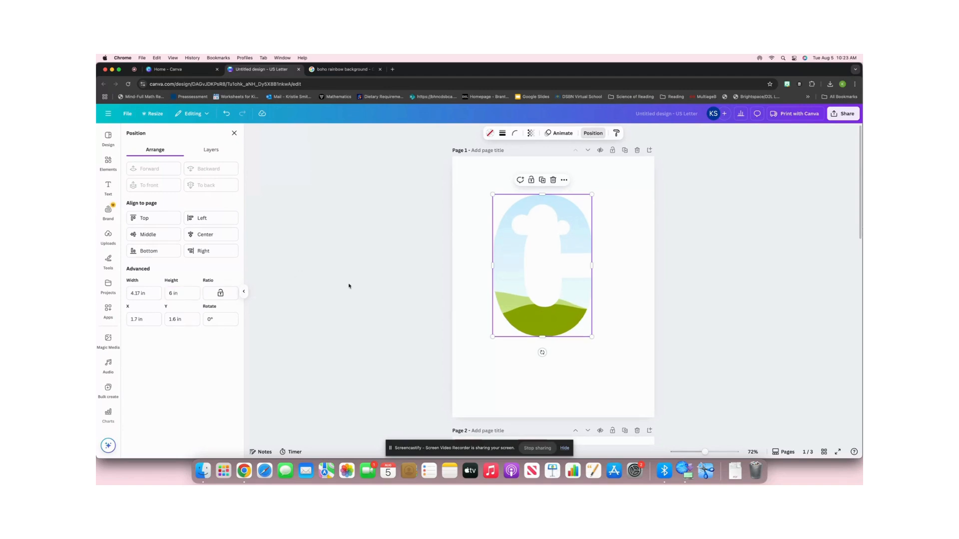
left_click(406, 289)
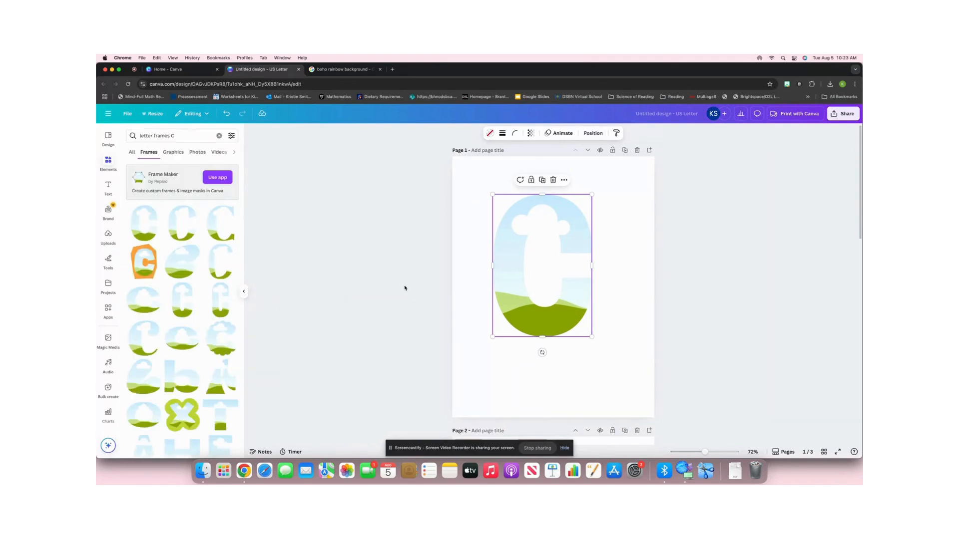
left_click(454, 286)
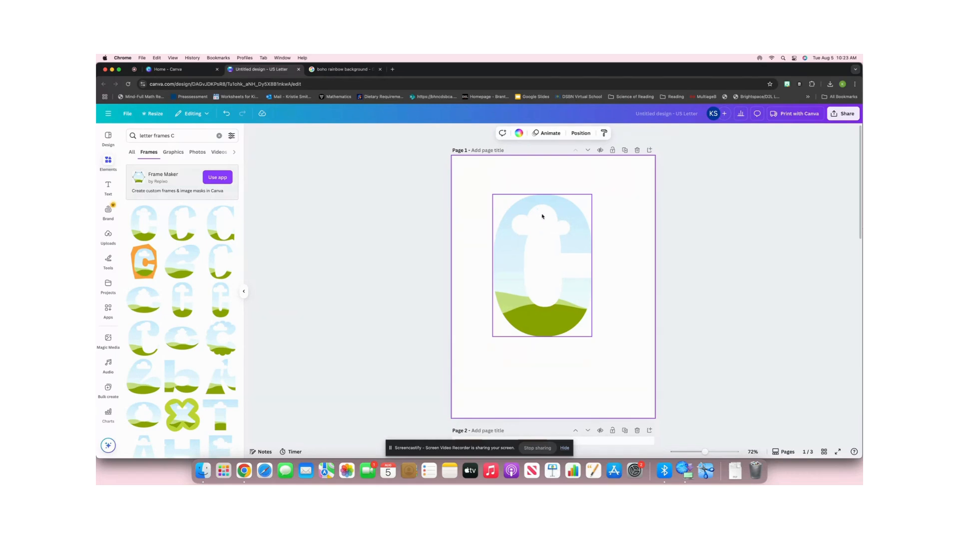
Switch to the Google Images results for "boho rainbow background" and examine the pattern images and the options for saving one.
left_click(336, 70)
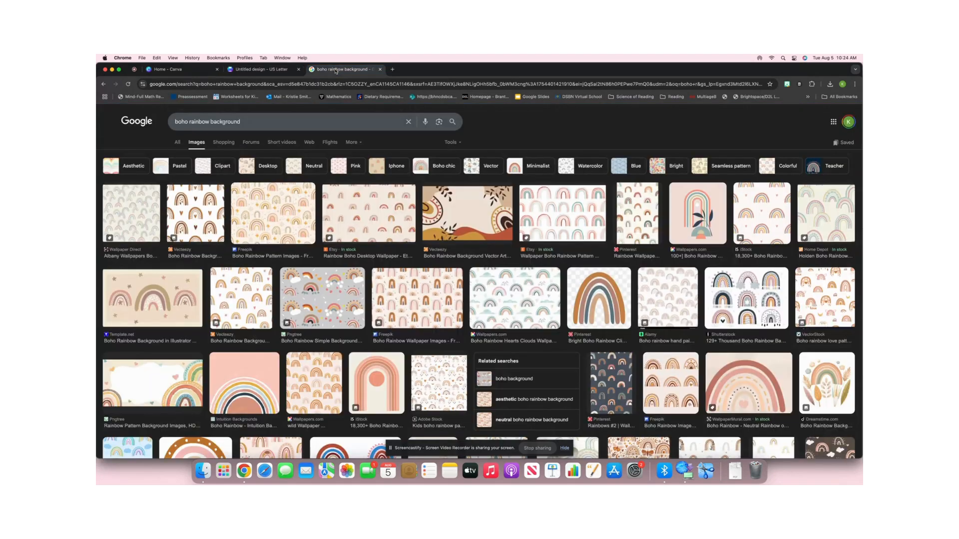
left_click(272, 122)
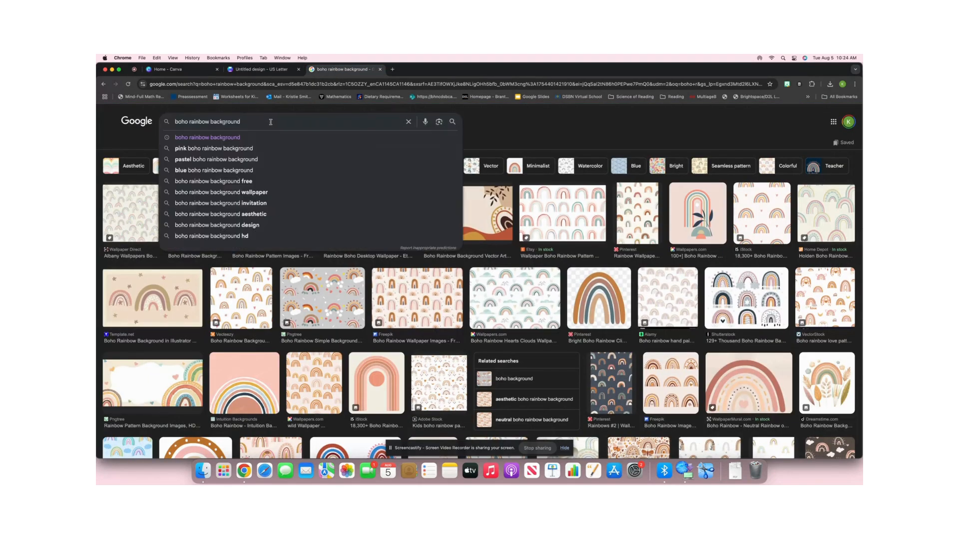
left_click(553, 136)
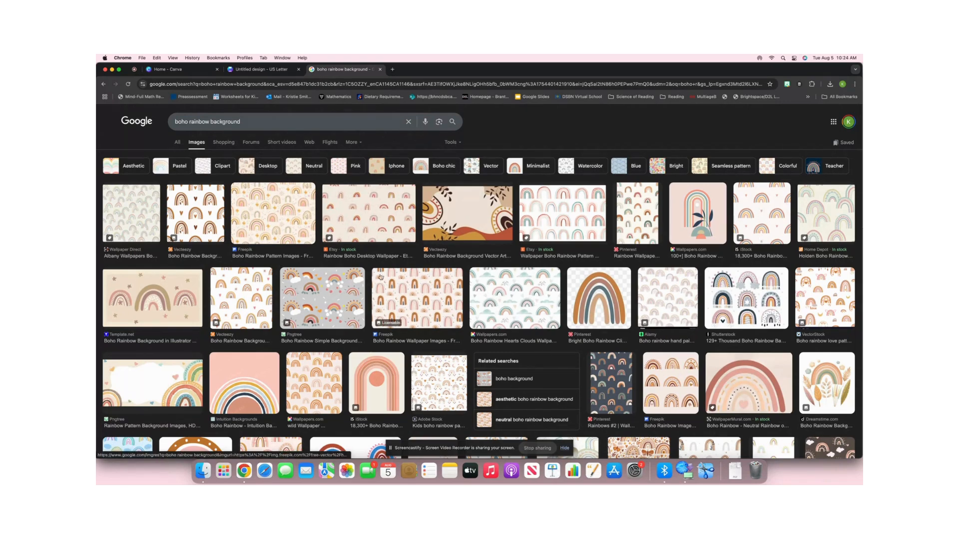
right_click(754, 207)
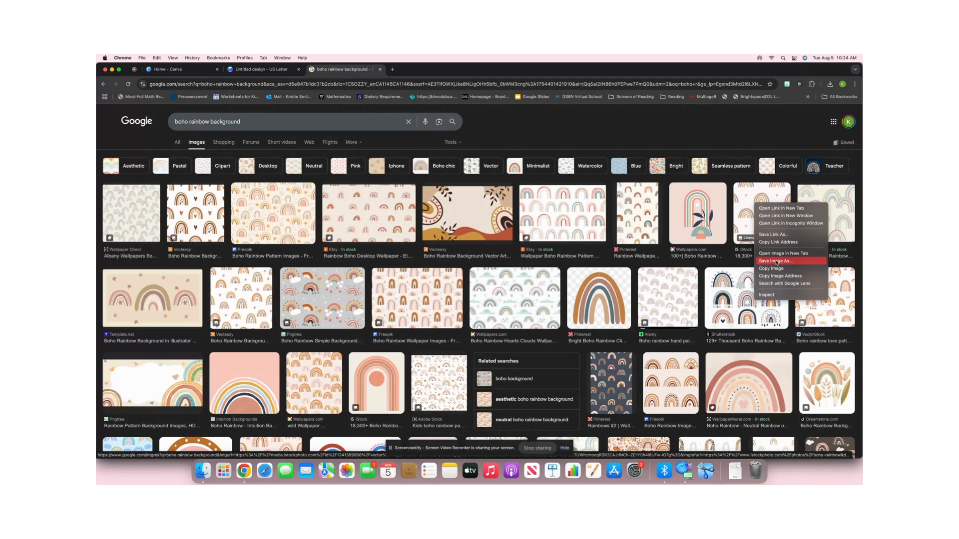
left_click(749, 198)
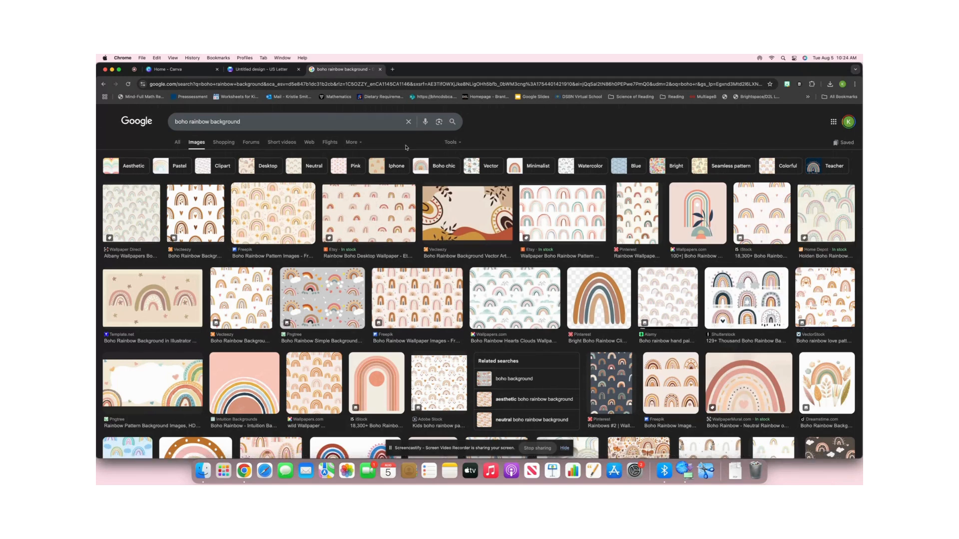
Return to the Canva design and upload rainbow.jpeg from the Downloads folder.
left_click(255, 70)
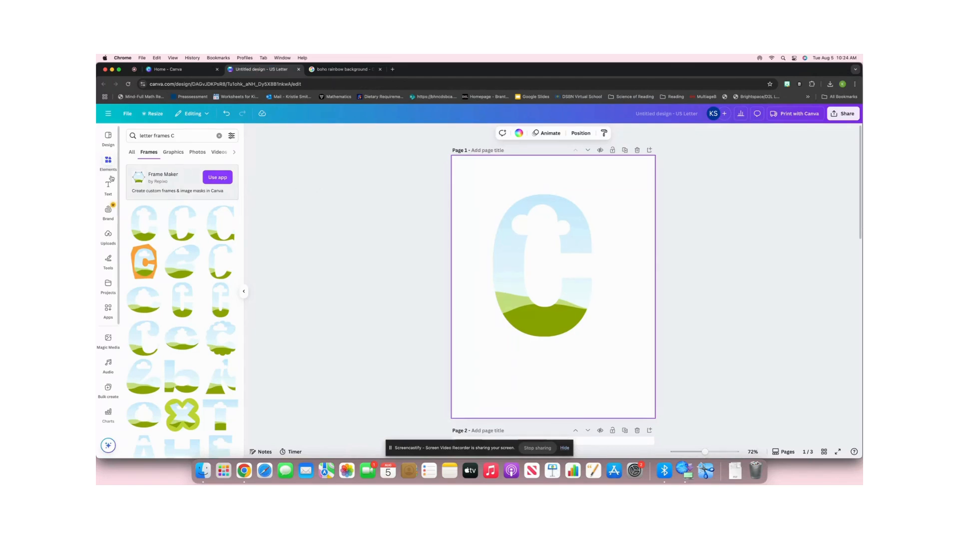
left_click(108, 235)
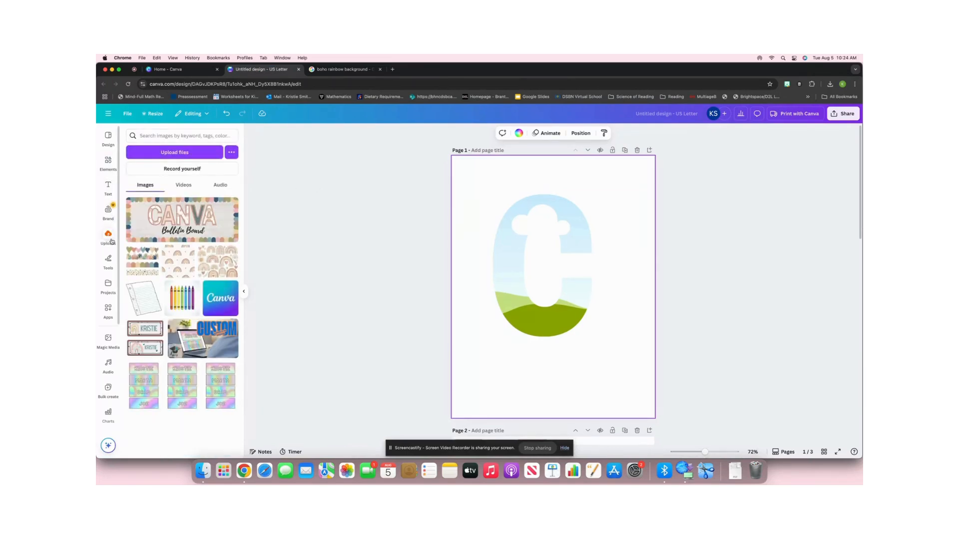
left_click(180, 153)
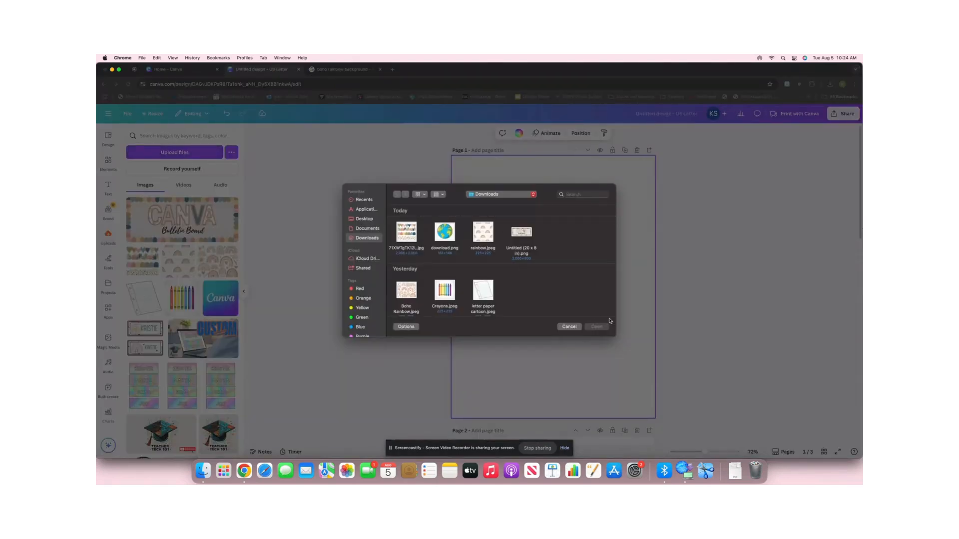
left_click(483, 234)
left_click(596, 327)
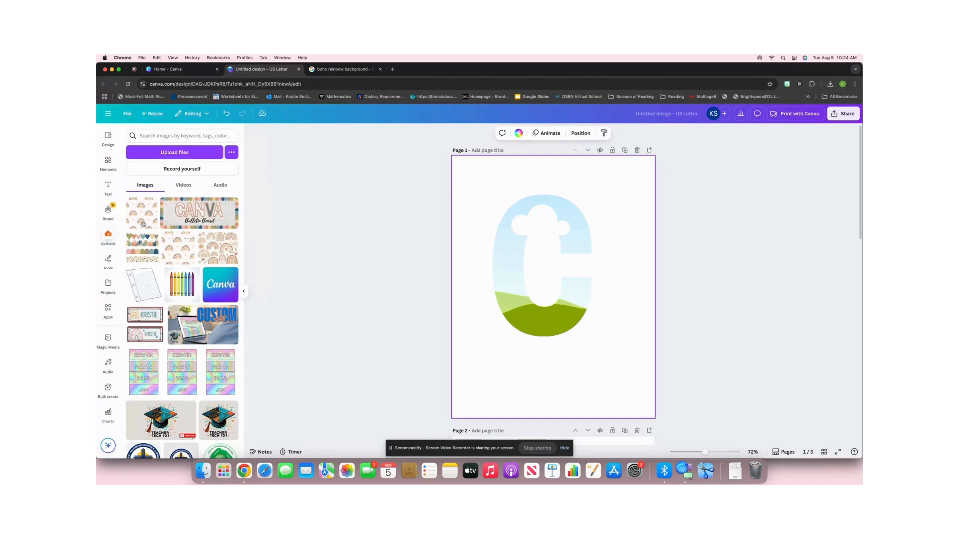
Fill the C frame with the newly uploaded rainbow pattern image.
left_click_drag(135, 218, 513, 264)
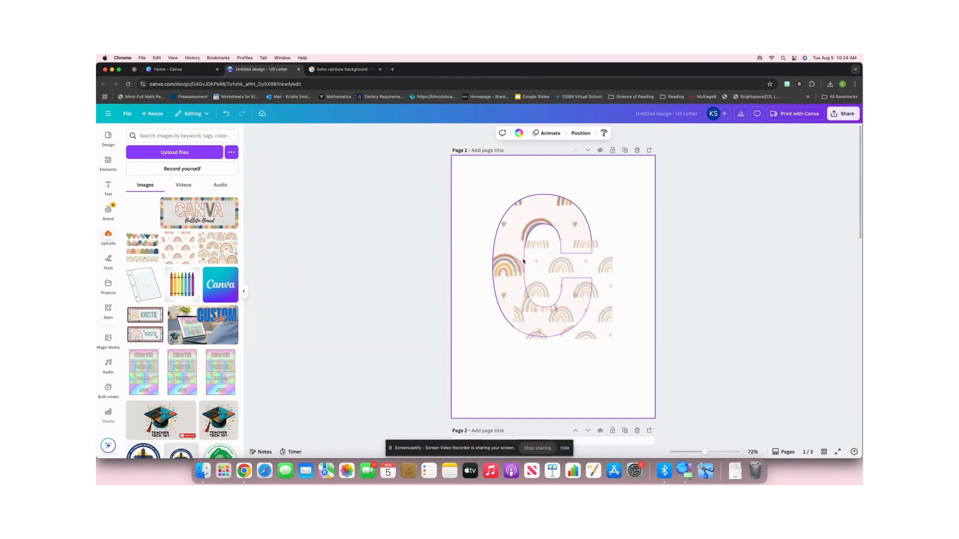
double_click(513, 263)
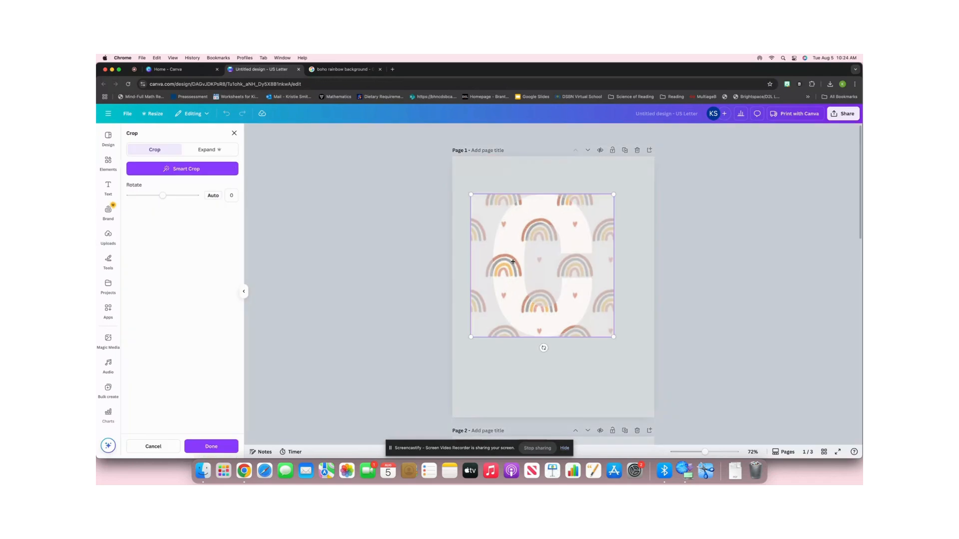
left_click(619, 287)
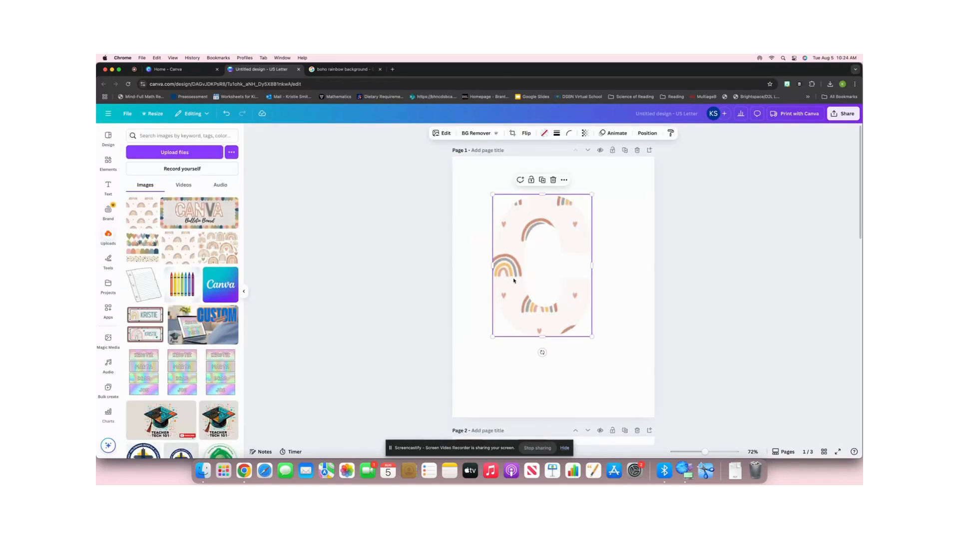
left_click(602, 279)
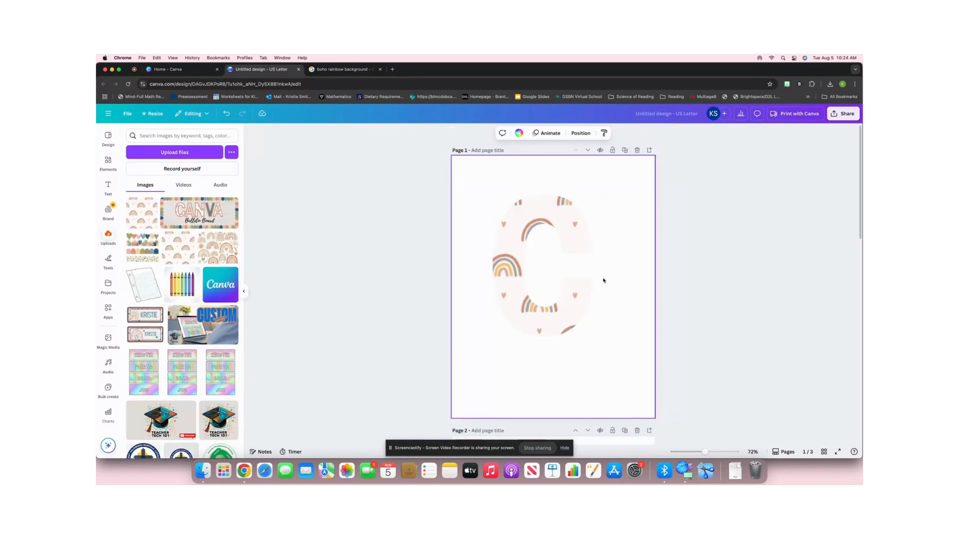
Crop the rainbow pattern inside the C by shifting the image left and enlarging it slightly, and apply the crop.
double_click(516, 278)
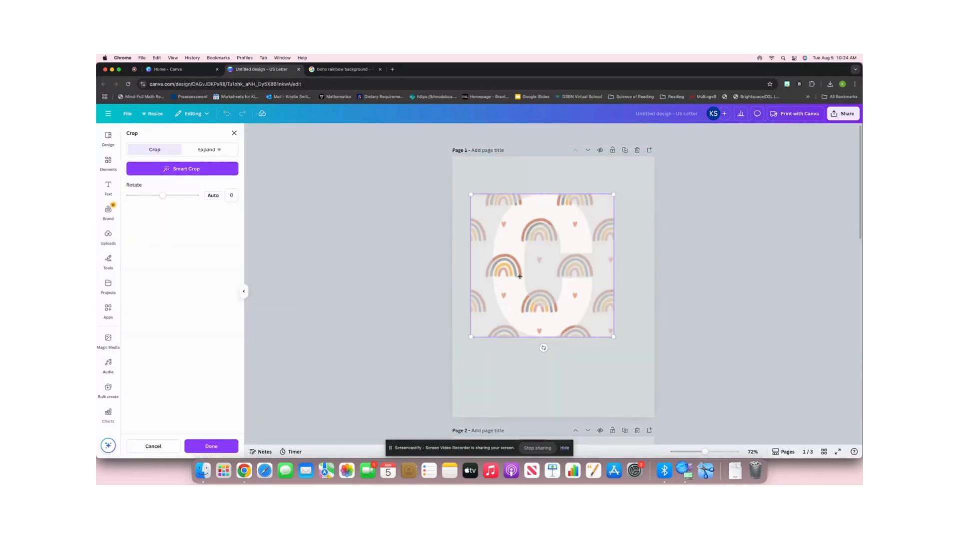
left_click_drag(517, 275, 476, 272)
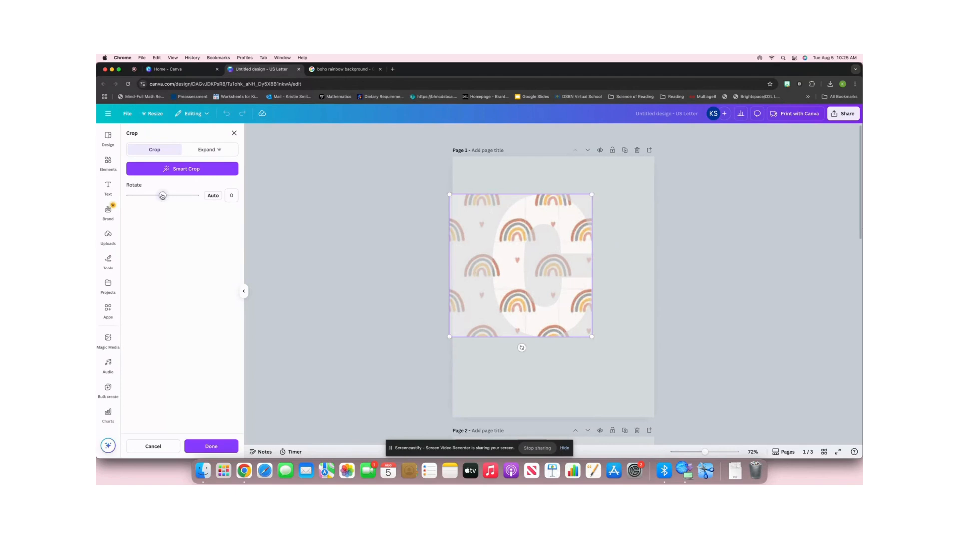
mouse_move(162, 195)
left_mouse_down()
mouse_move(150, 196)
mouse_move(163, 197)
left_mouse_up()
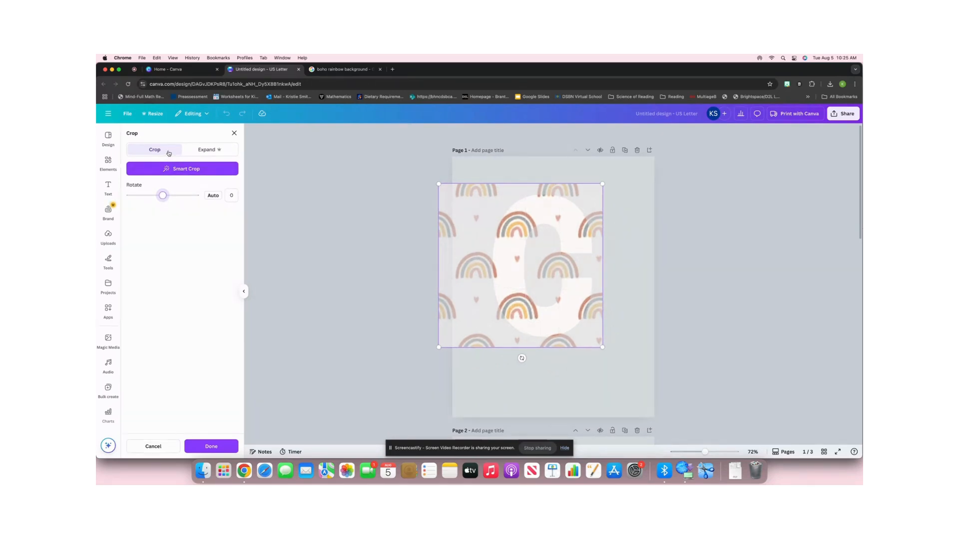
scroll(416, 359, "down", 1)
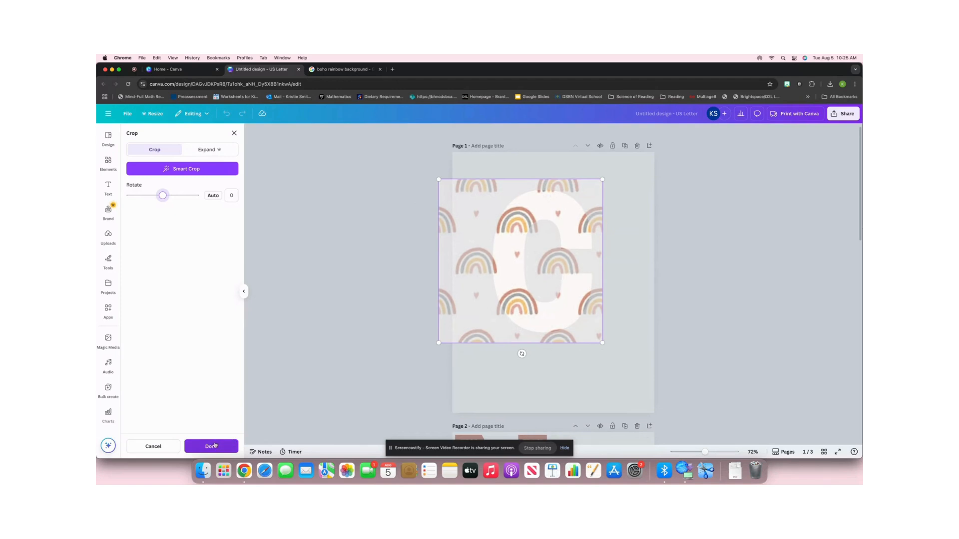
left_click(214, 447)
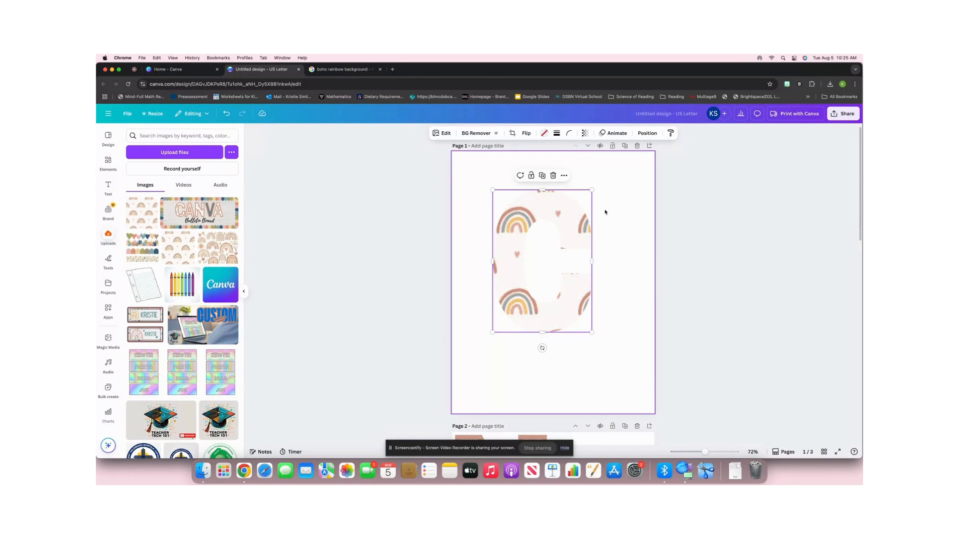
Add a solid black outline with stroke weight 4 to the patterned C.
left_click(556, 136)
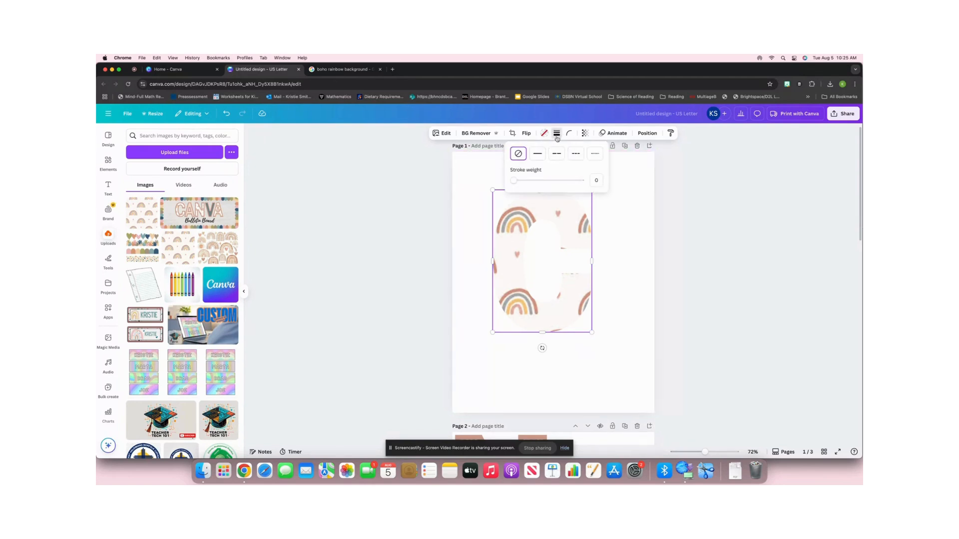
left_click(536, 153)
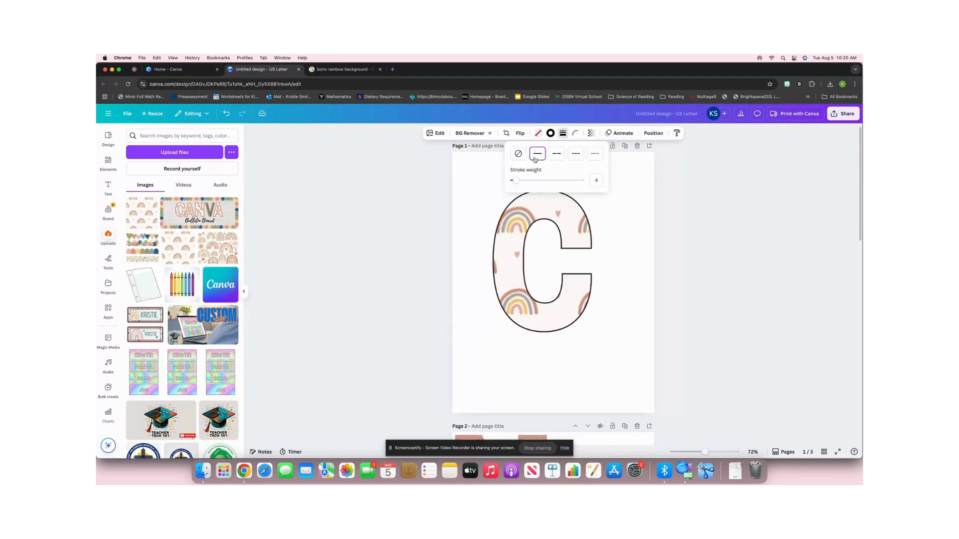
Thicken the patterned C's outline to stroke weight 18 and recolor it with the dusty pink from the photo colors.
left_click_drag(516, 181, 525, 184)
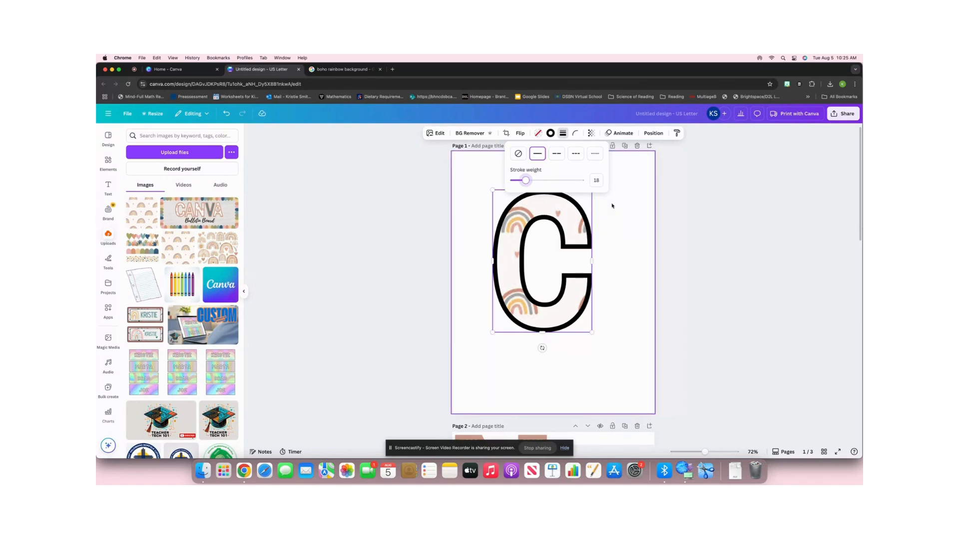
left_click(611, 205)
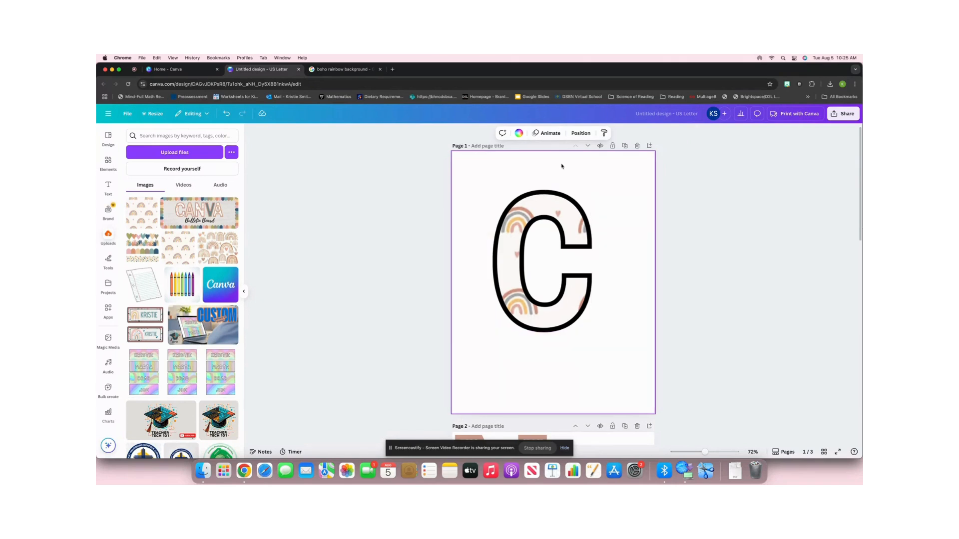
left_click(558, 198)
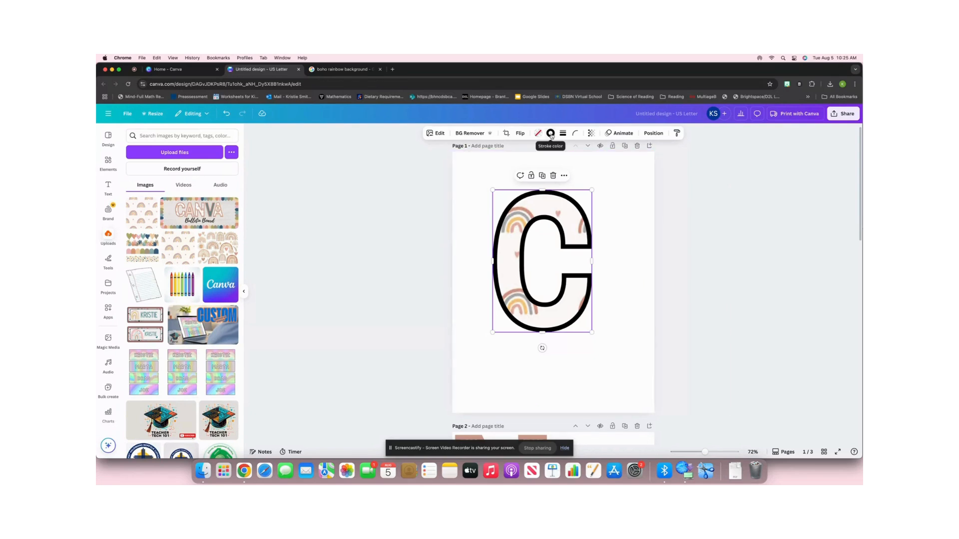
left_click(550, 134)
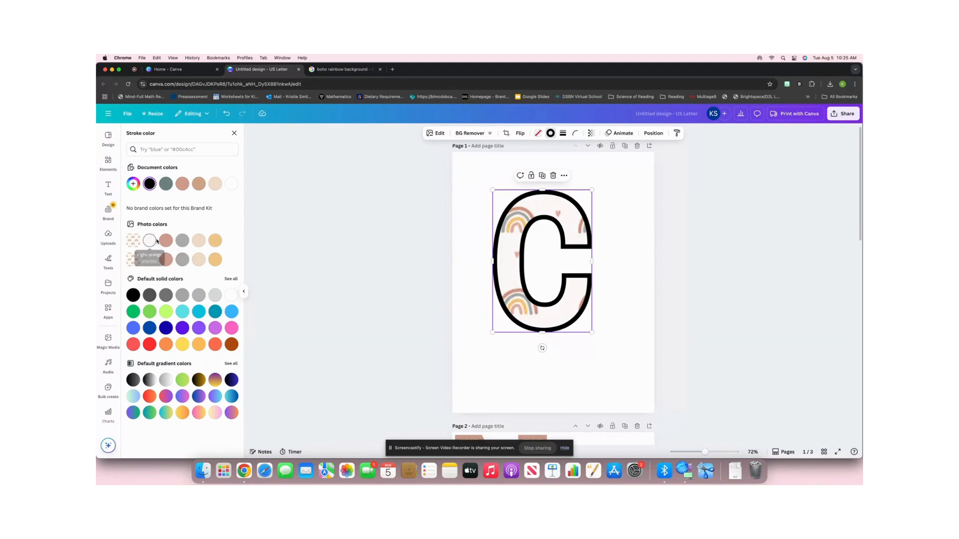
left_click(165, 241)
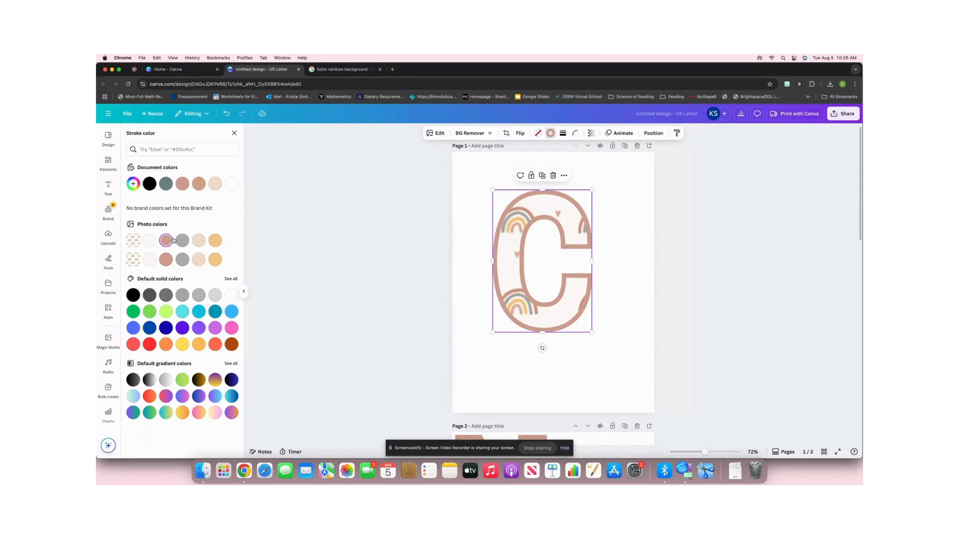
left_click(621, 294)
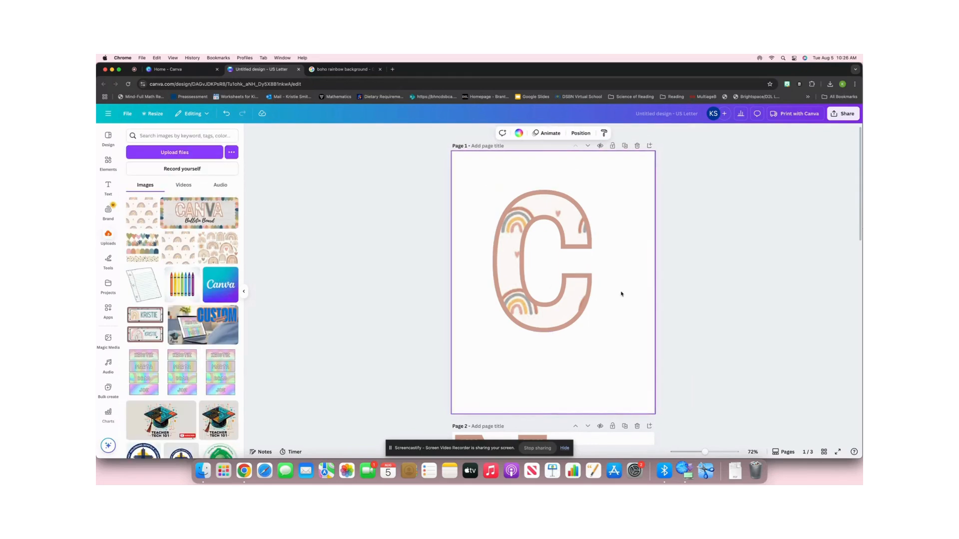
Move the outlined C up and left into the upper-left part of page 1.
left_click(593, 295)
left_click_drag(593, 294, 559, 266)
left_click(584, 275)
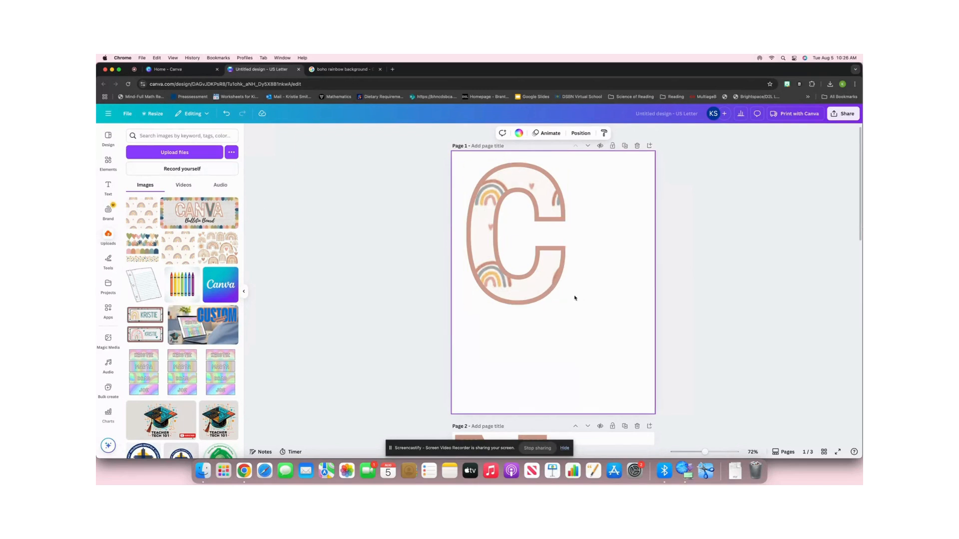
Search the frames for "letter frames A" and place the block A frame in the lower-right part of page 1.
left_click(107, 161)
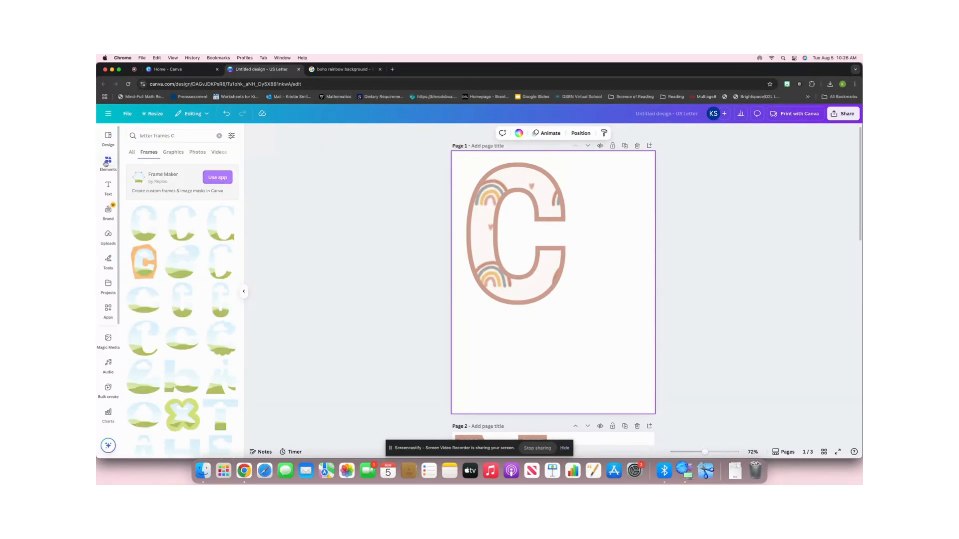
left_click(182, 137)
key("BackSpace")
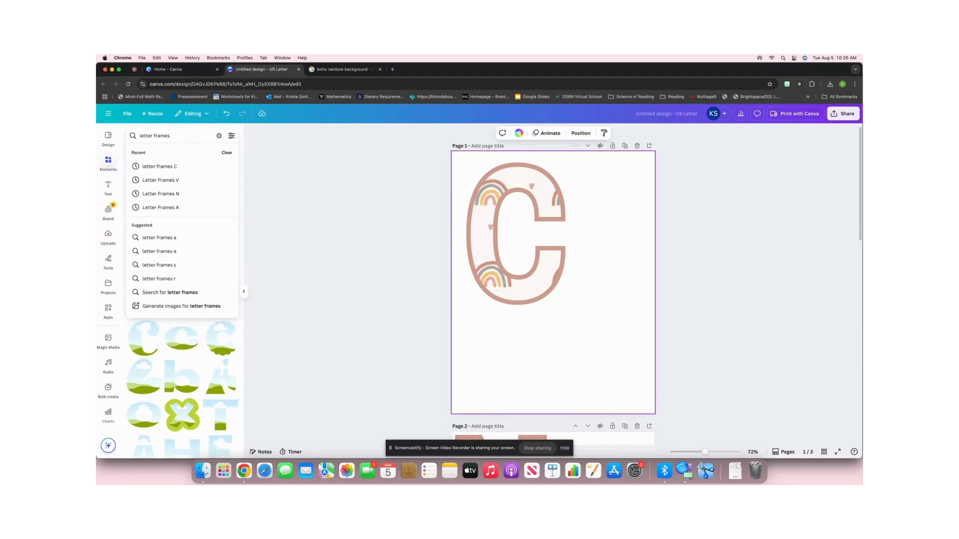
type("A")
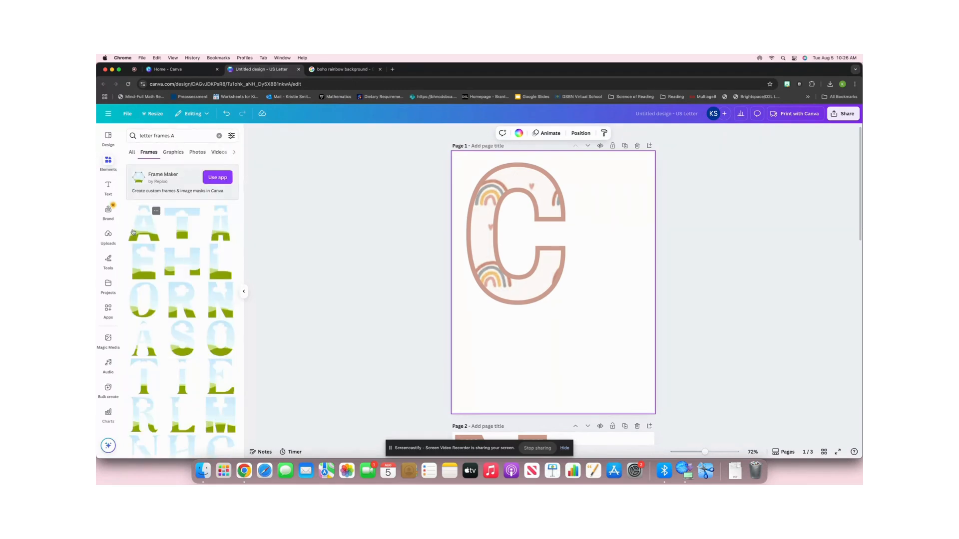
left_click_drag(133, 232, 598, 348)
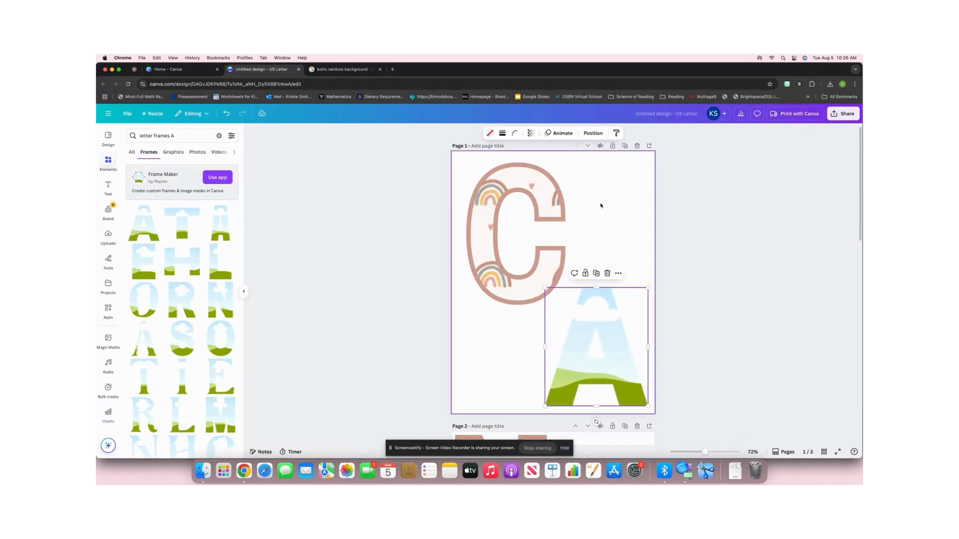
Set the A frame's height to 6 in and move it up so it fits within page 1.
left_click(593, 134)
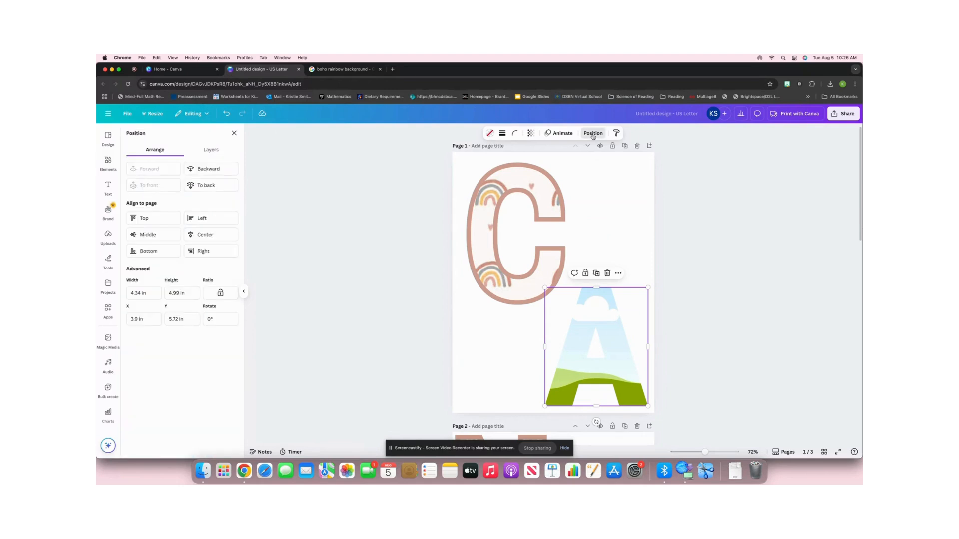
left_click(180, 293)
key("BackSpace")
type("6")
key("Return")
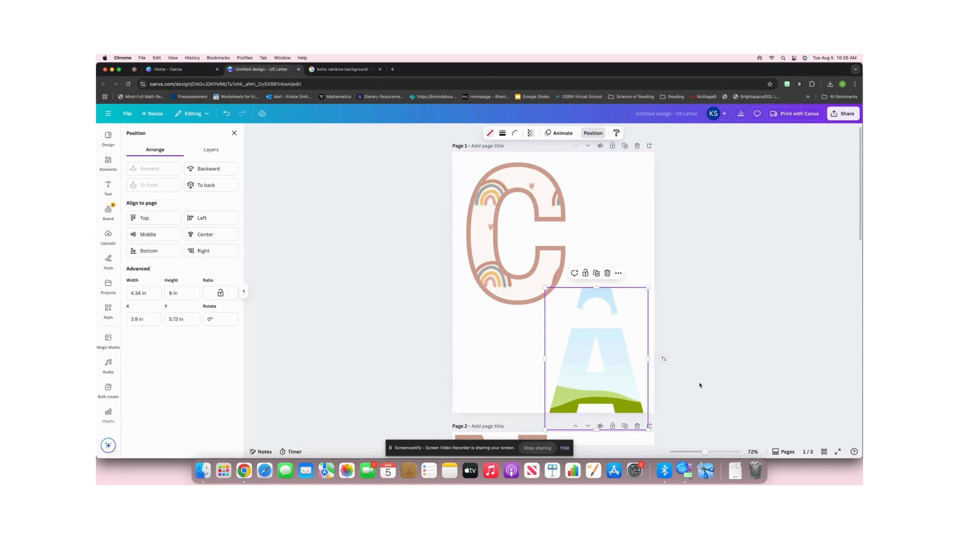
left_click_drag(635, 373, 635, 350)
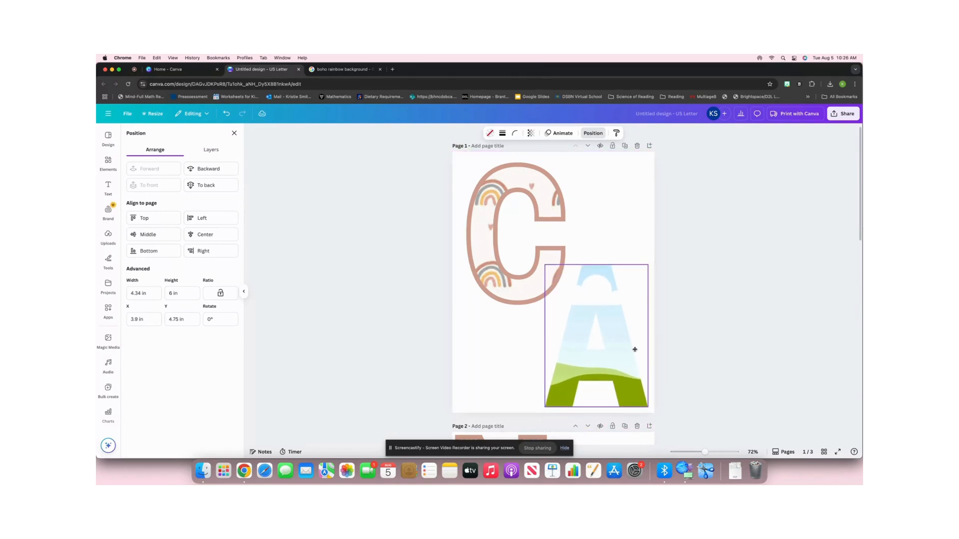
left_click(682, 357)
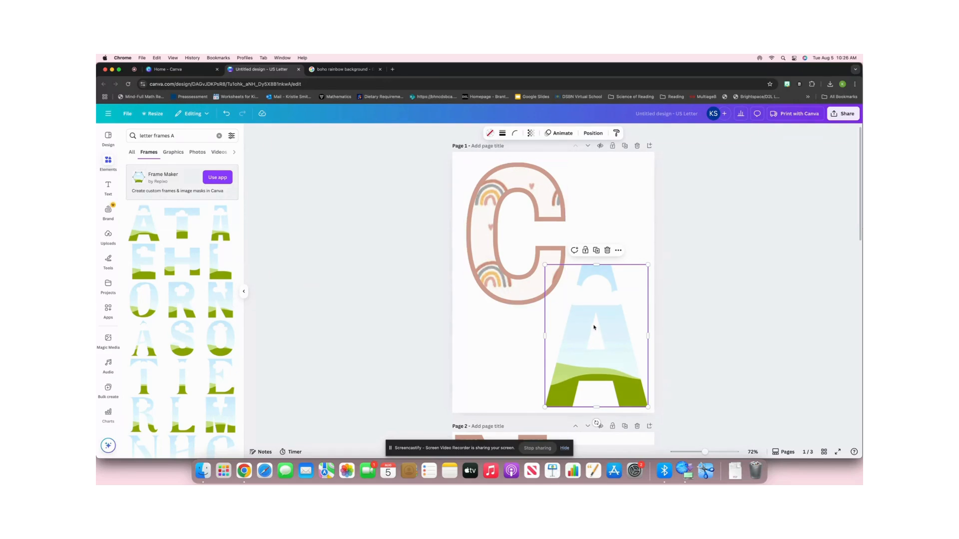
Fill the A with the pastel orange photo color and add a solid outline with stroke weight 18.
left_click(490, 134)
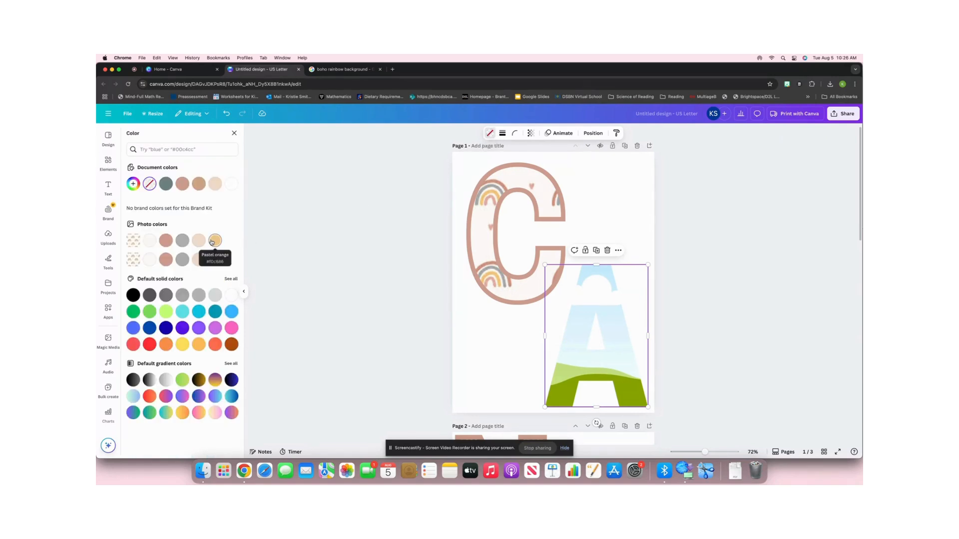
left_click(215, 240)
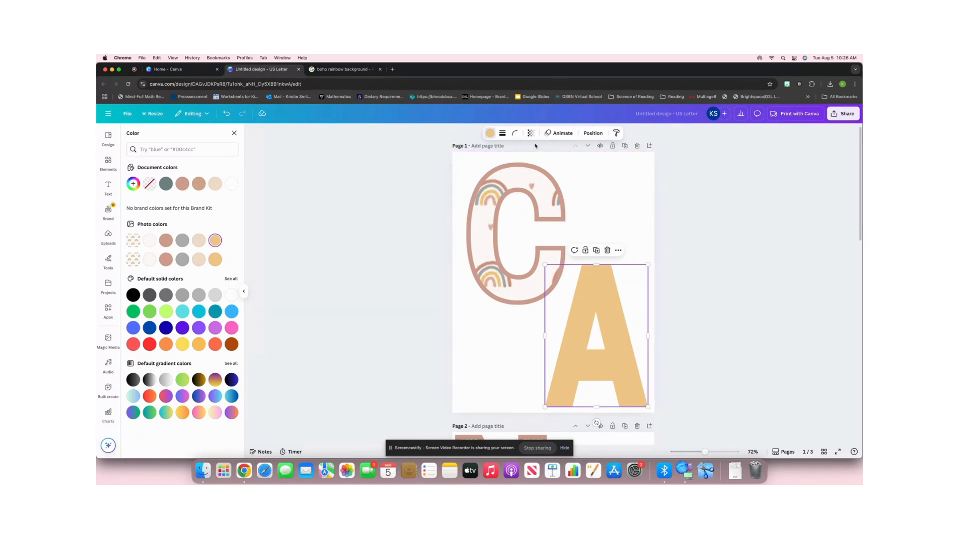
left_click(502, 133)
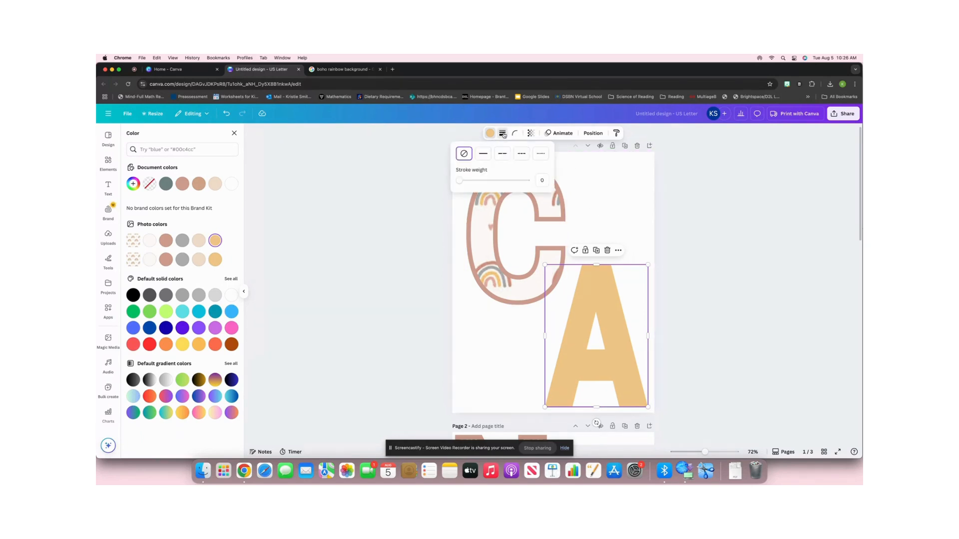
left_click(482, 157)
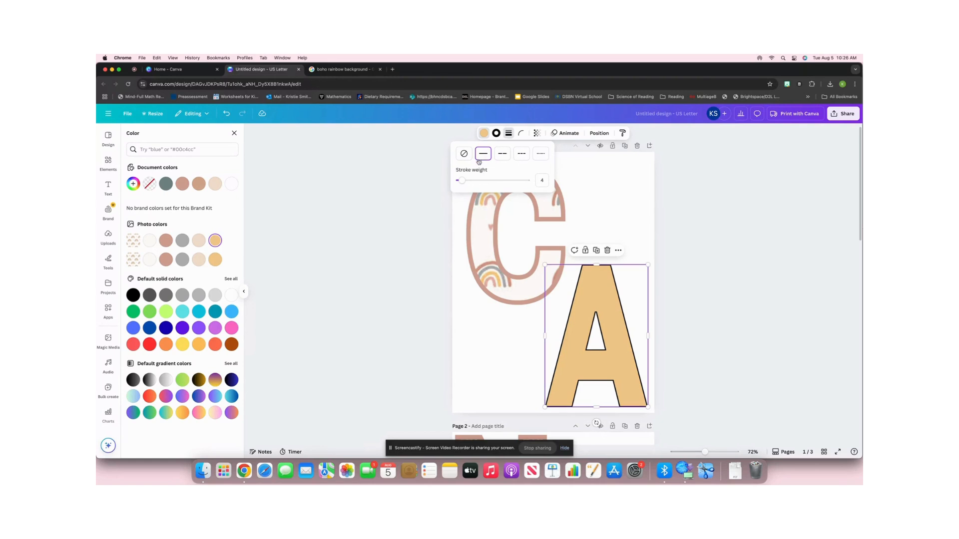
left_click_drag(465, 180, 471, 182)
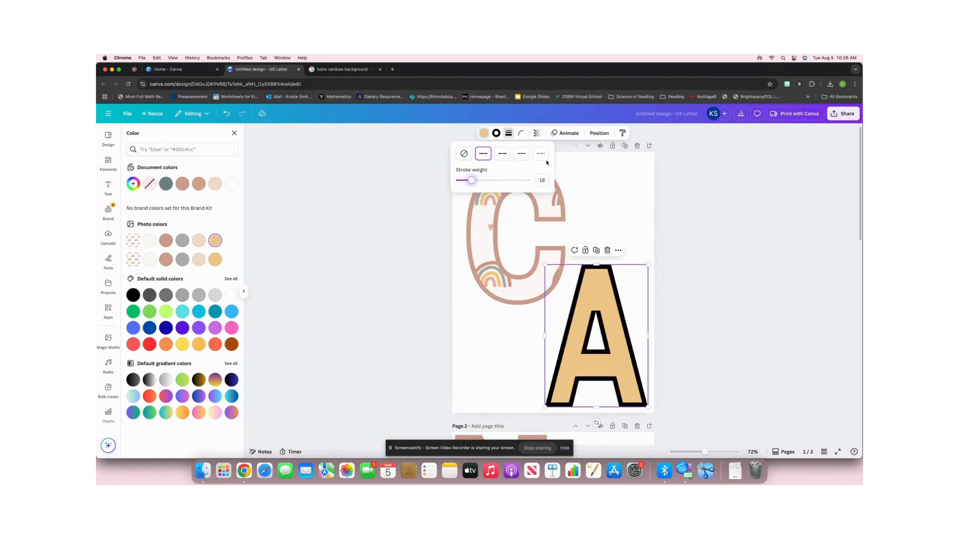
Recolor the A's outline with the dusty pink photo color to match the C's outline.
left_click(496, 134)
left_click(497, 134)
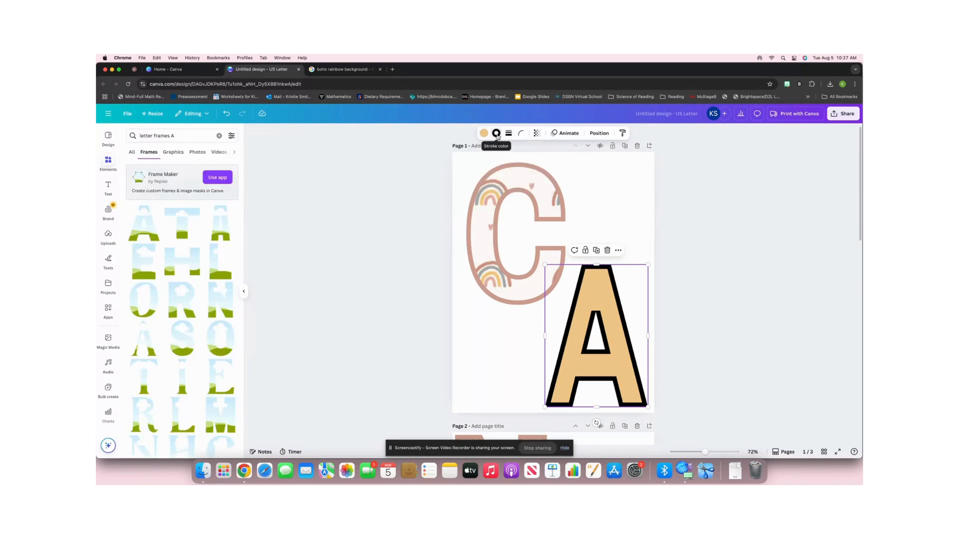
left_click(498, 134)
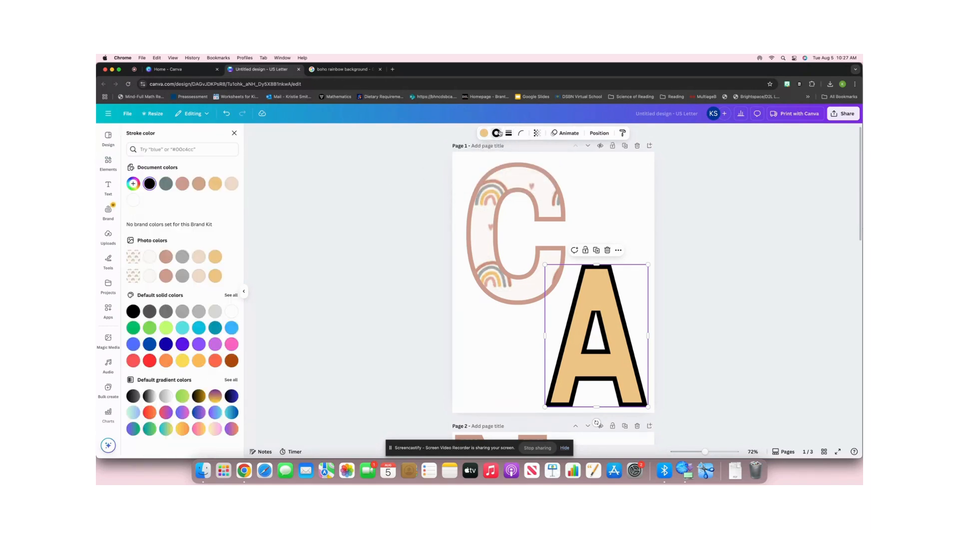
left_click(166, 257)
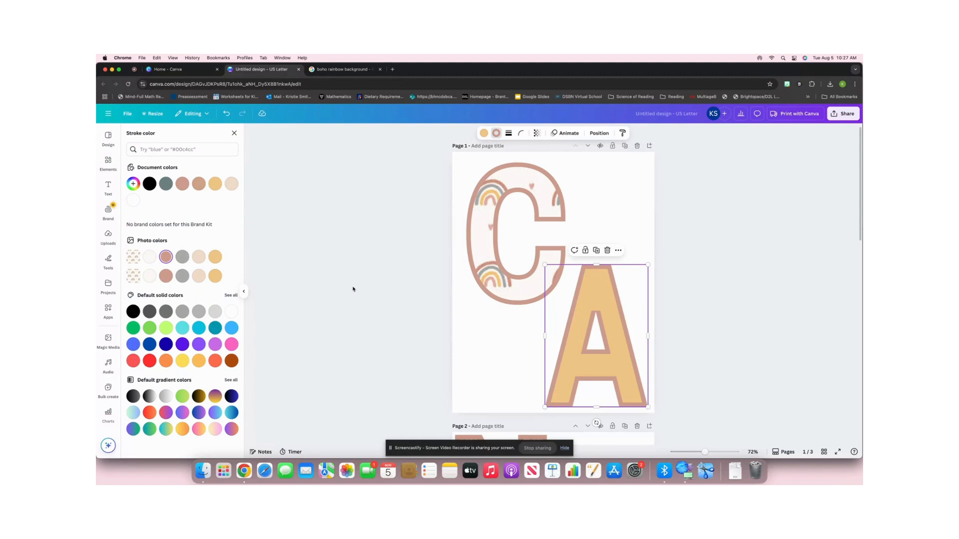
left_click(693, 278)
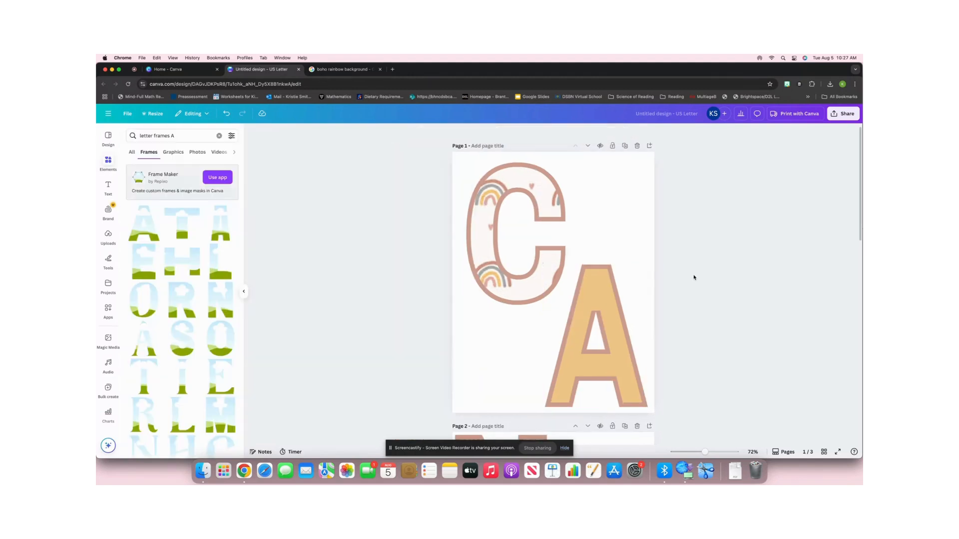
Review the letters on all three pages and download pages 1-3 of the design as a PDF Print file.
scroll(601, 262, "down", 10)
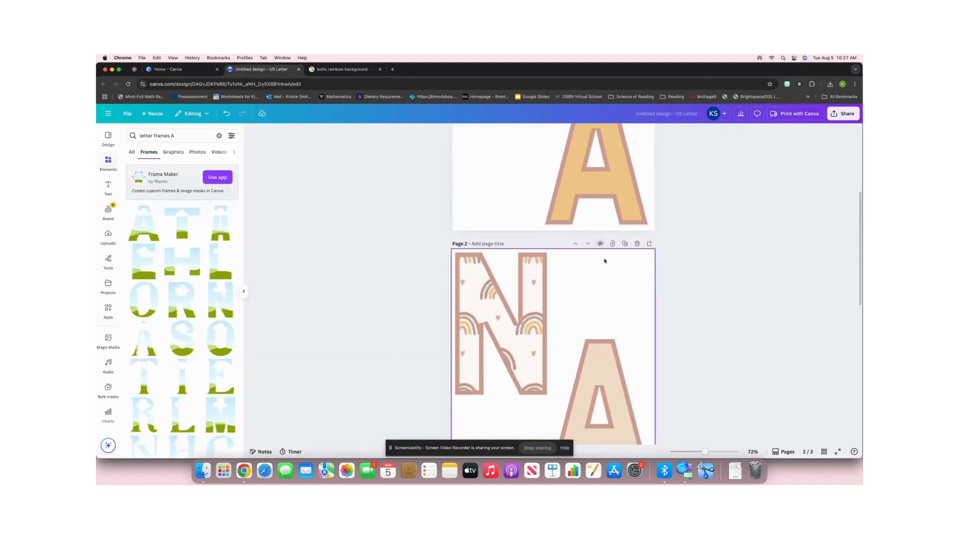
scroll(604, 260, "down", 4)
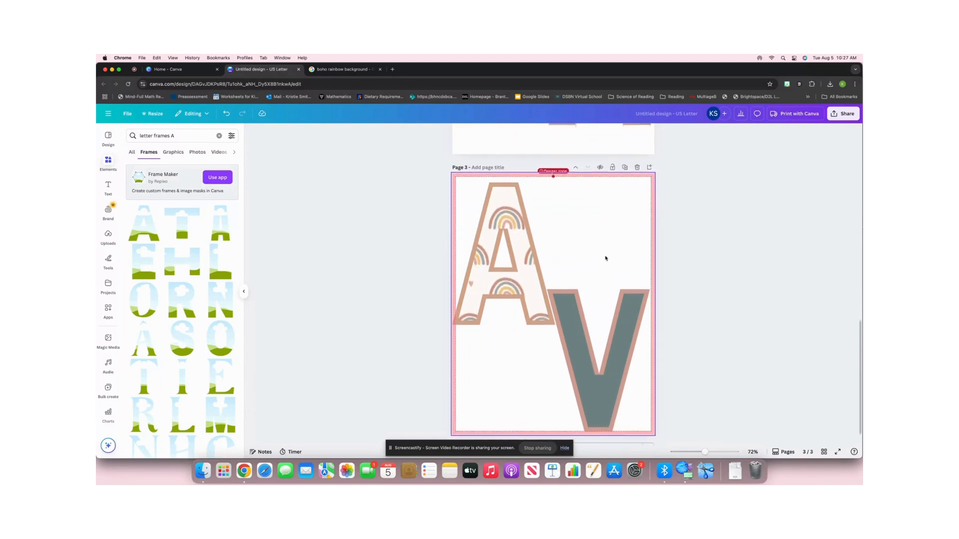
scroll(606, 258, "up", 7)
scroll(605, 258, "up", 8)
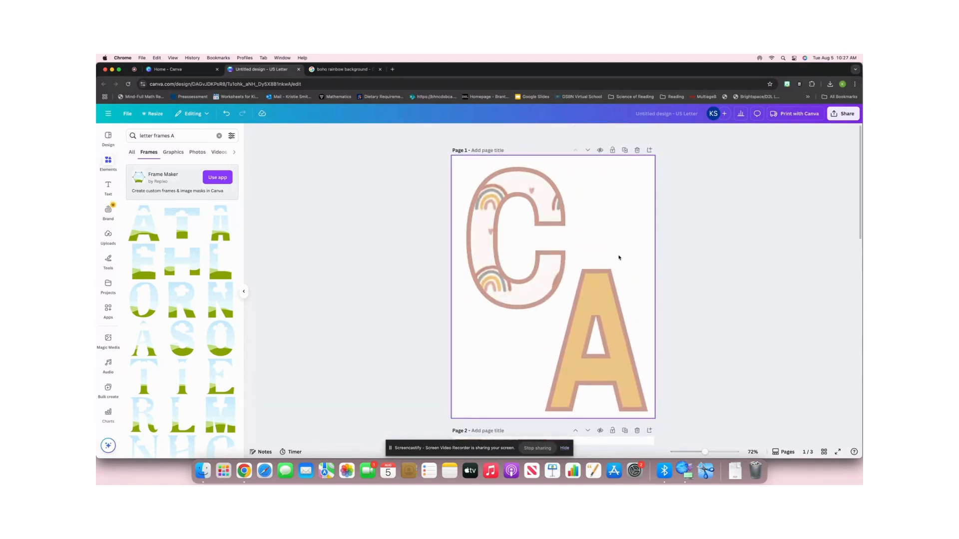
left_click(841, 117)
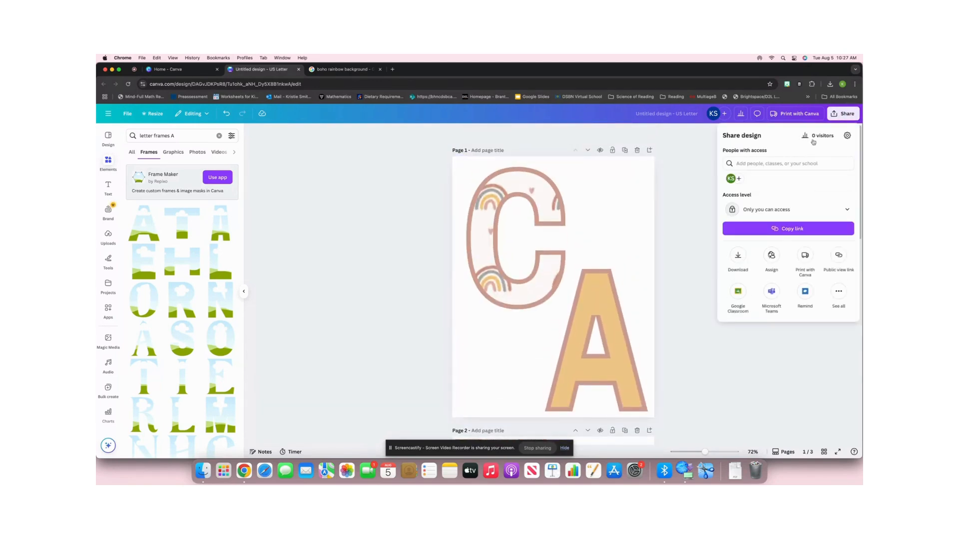
left_click(738, 256)
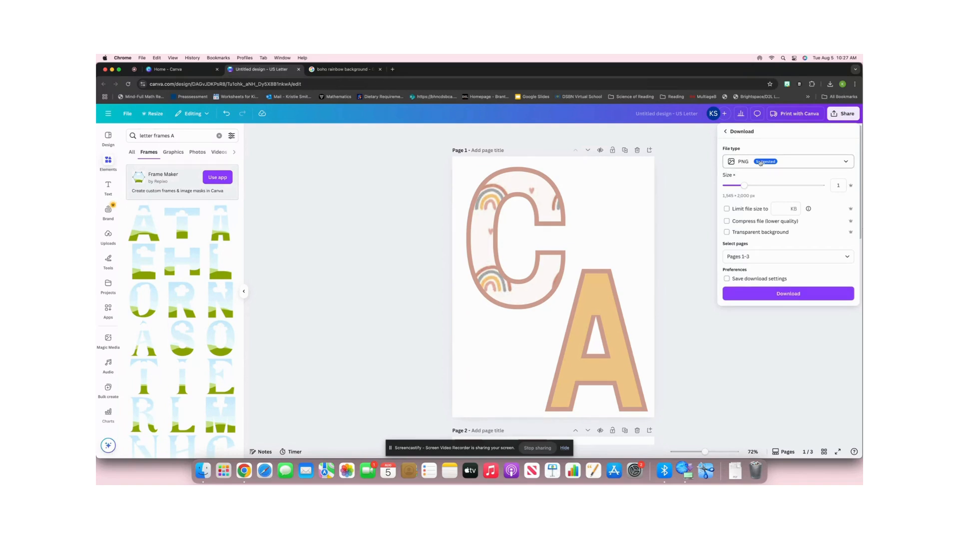
left_click(779, 161)
left_click(764, 241)
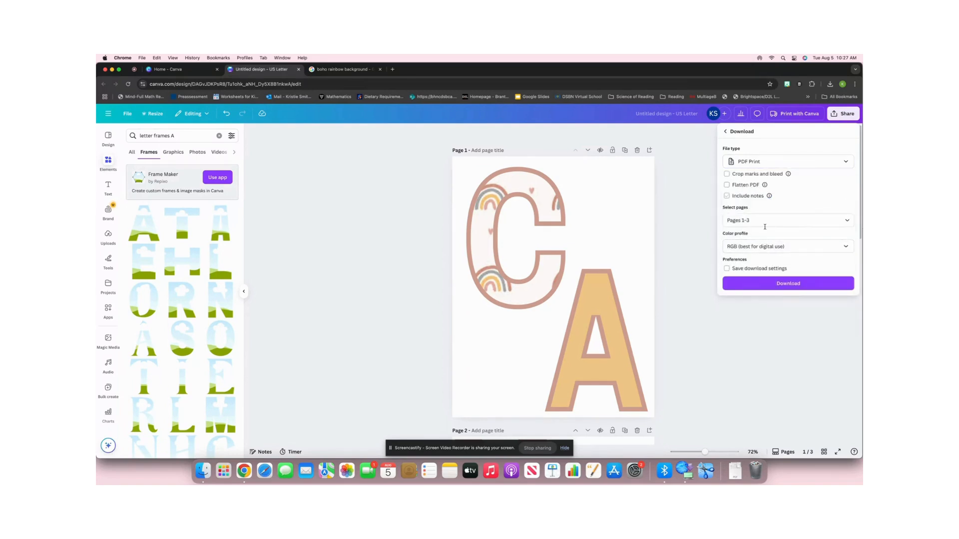
left_click(783, 283)
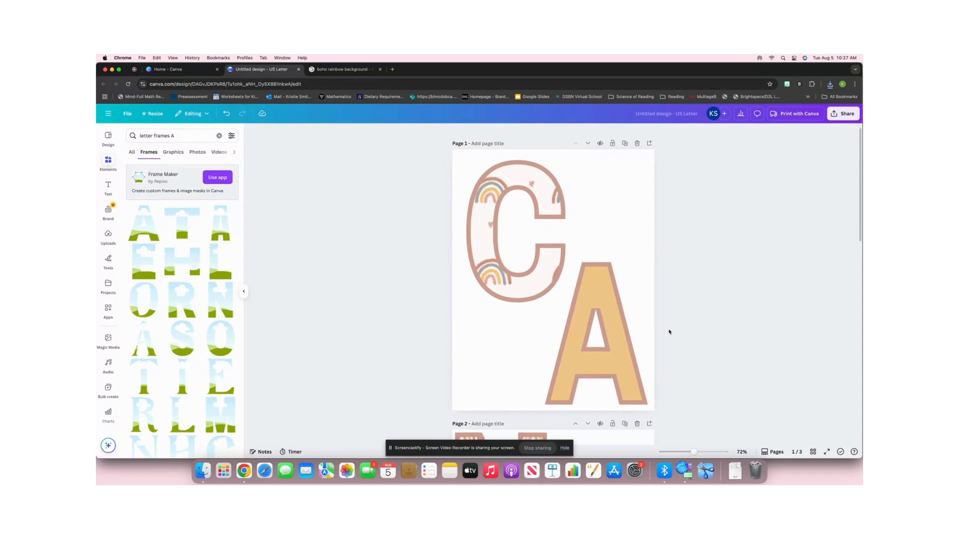
scroll(669, 331, "down", 1)
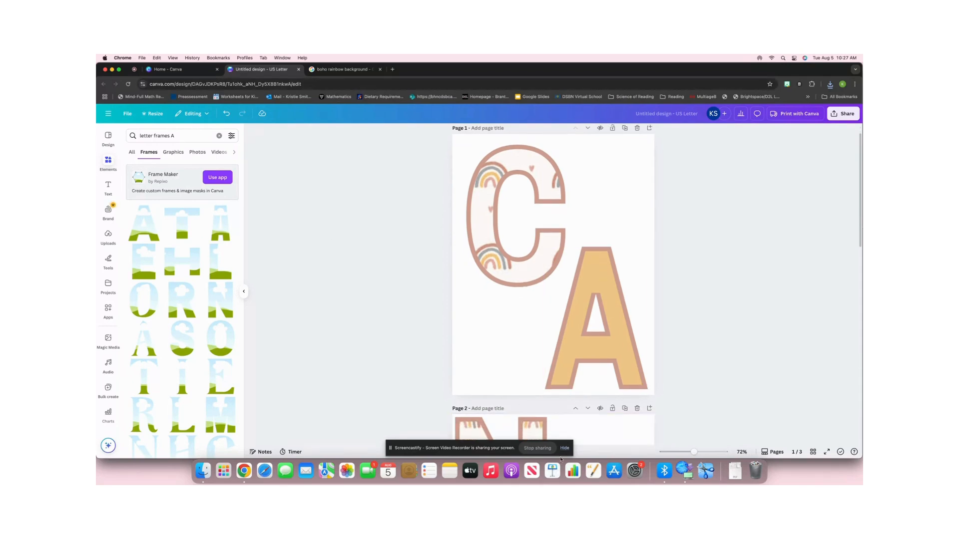